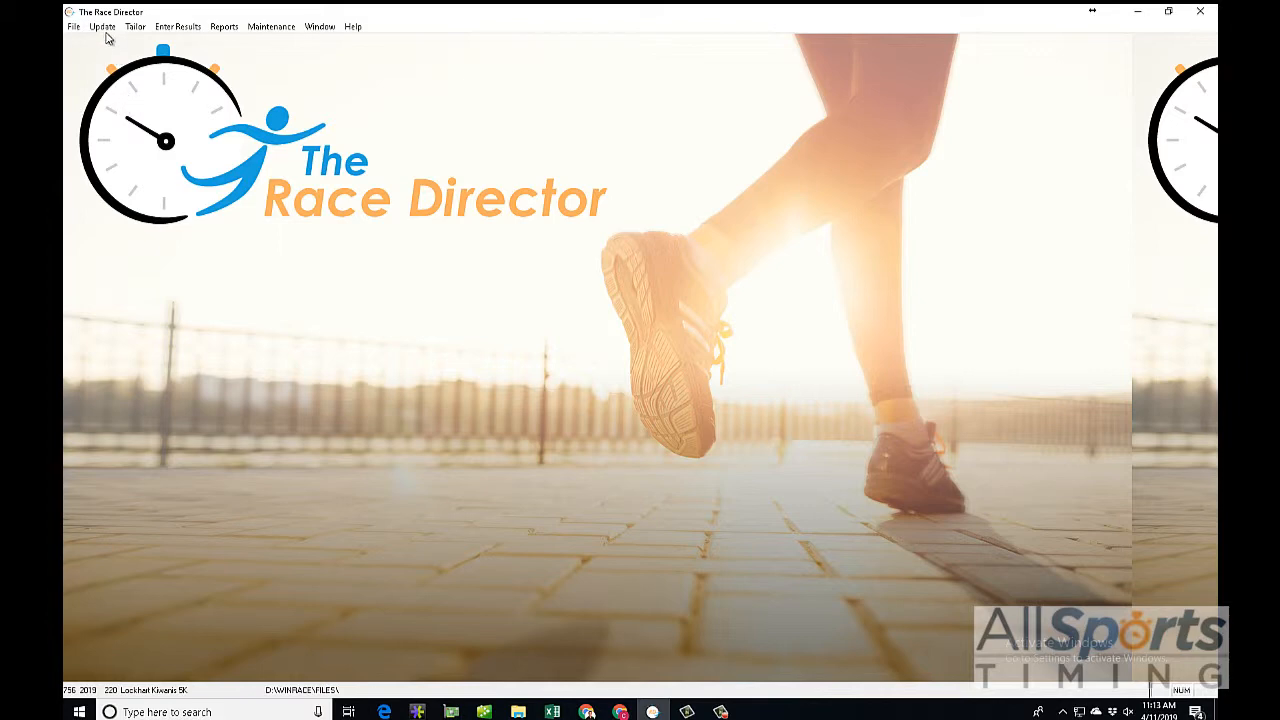
Step: Switch to Excel and examine the Team Class column in the pdb_Registration_2019.txt registration sheet
{"action": "left_click", "coordinate": [103, 27]}
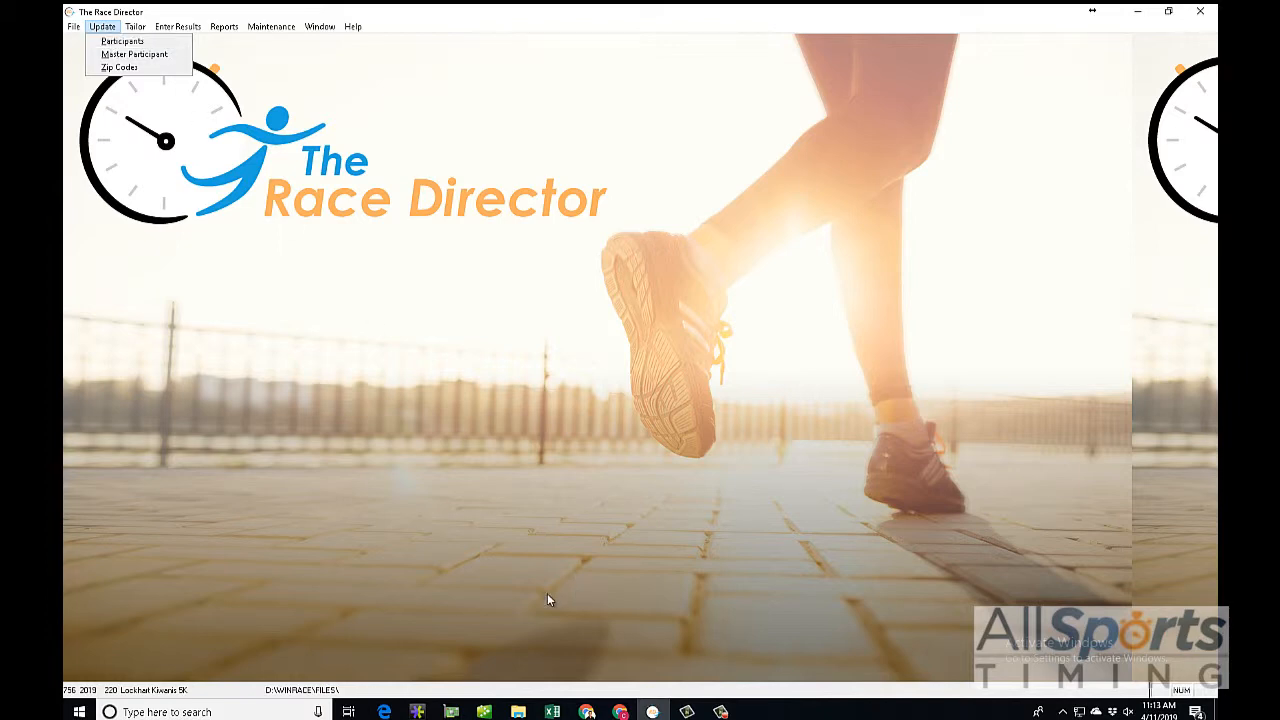
{"action": "left_click", "coordinate": [552, 711]}
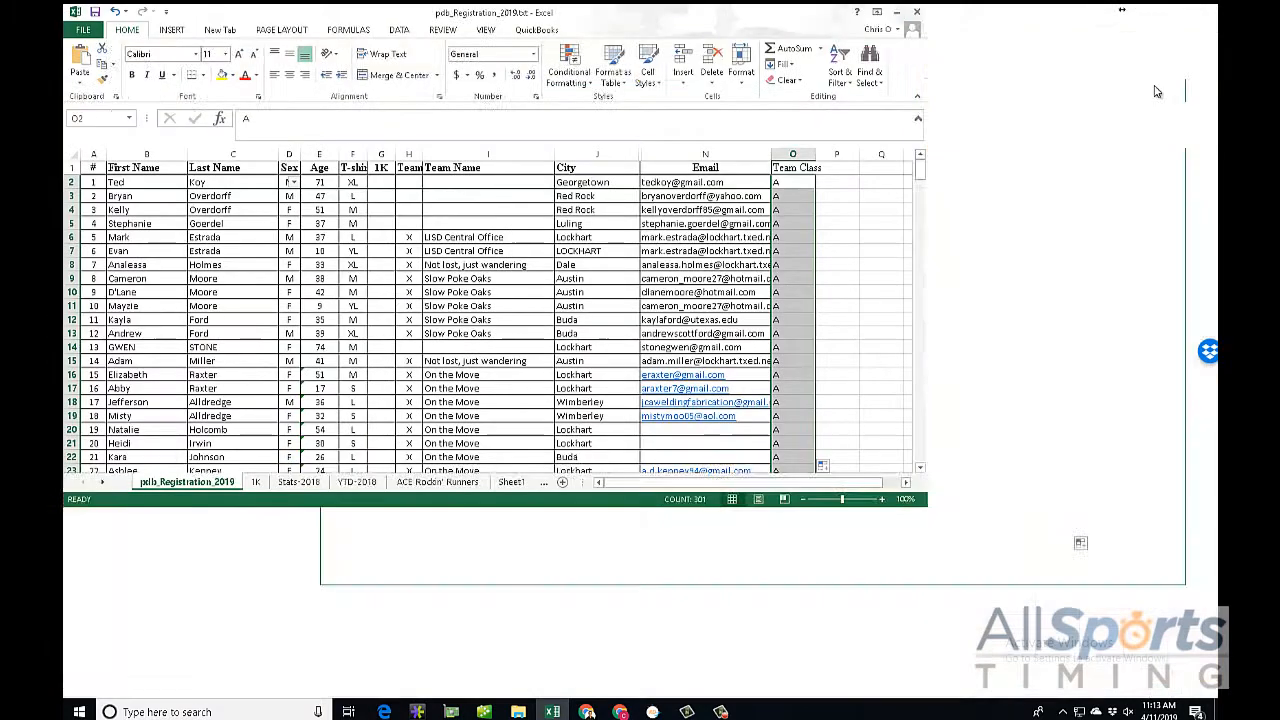
{"action": "left_click", "coordinate": [1155, 89]}
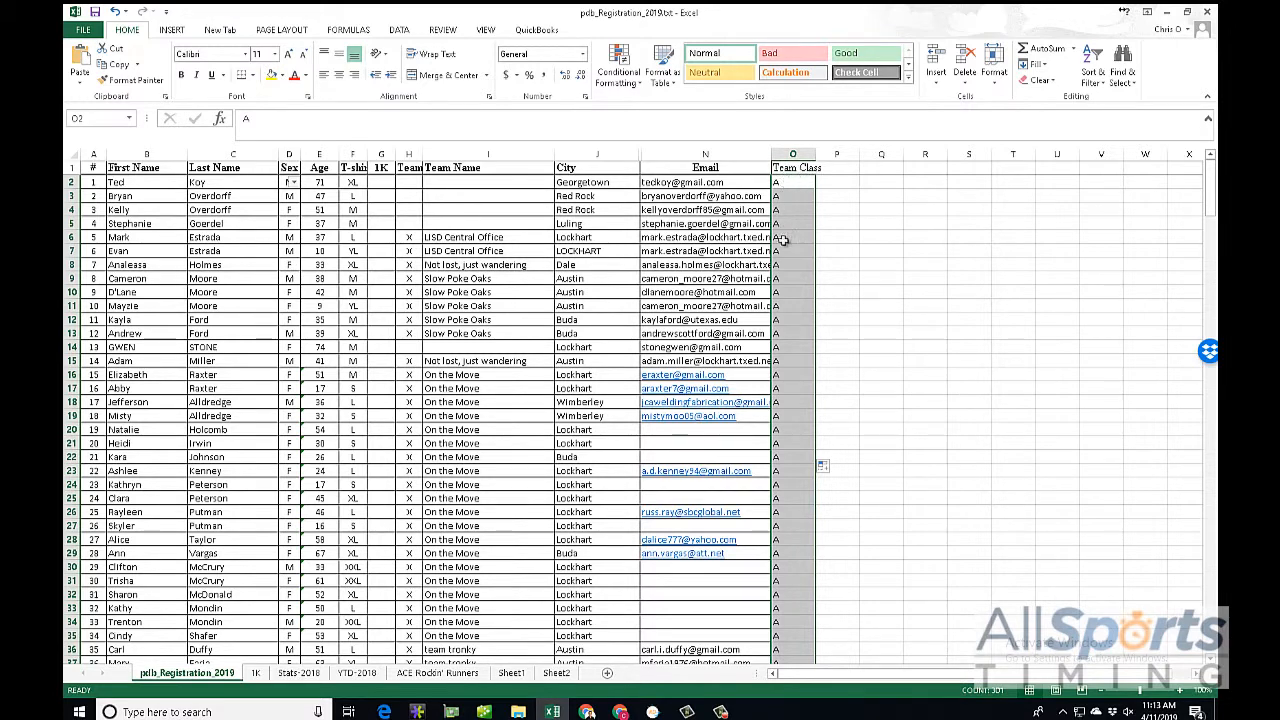
{"action": "scroll", "coordinate": [785, 612], "scroll_direction": "down", "scroll_amount": 11}
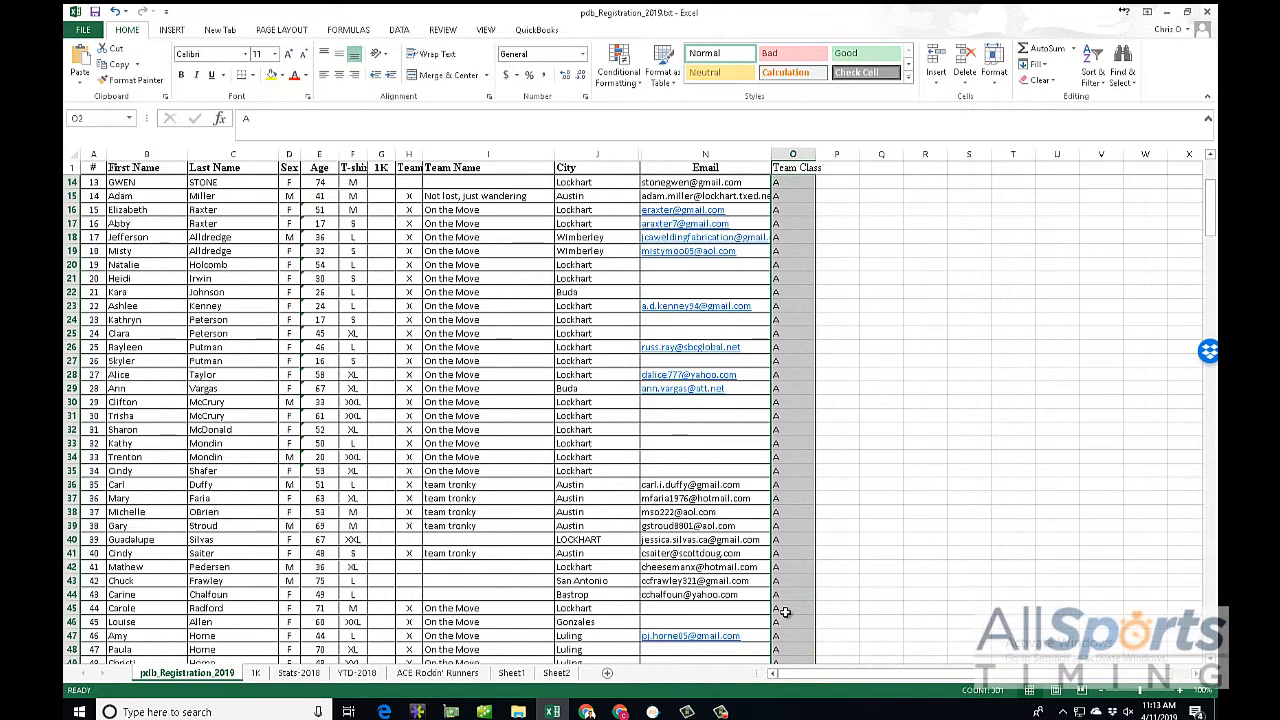
Step: Switch to The Race Director and view the race's teams and classifications, closing the setup without recalculating results
{"action": "left_click", "coordinate": [652, 711]}
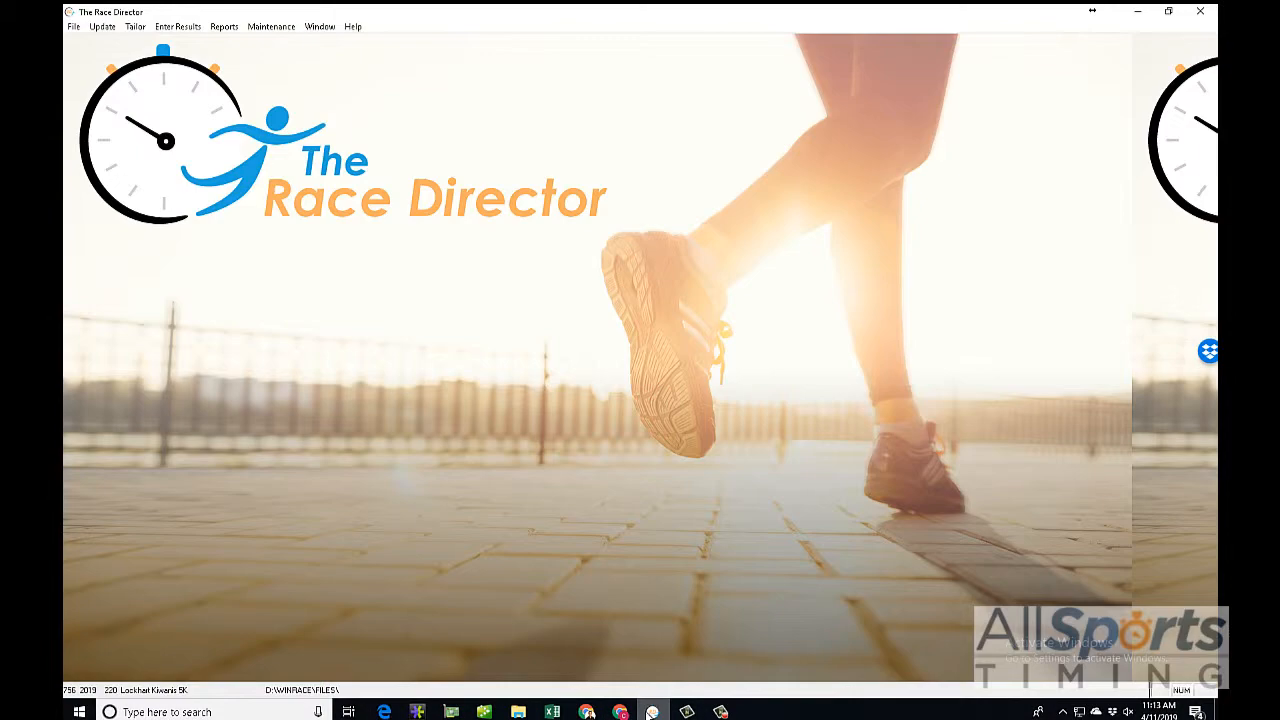
{"action": "left_click", "coordinate": [135, 26]}
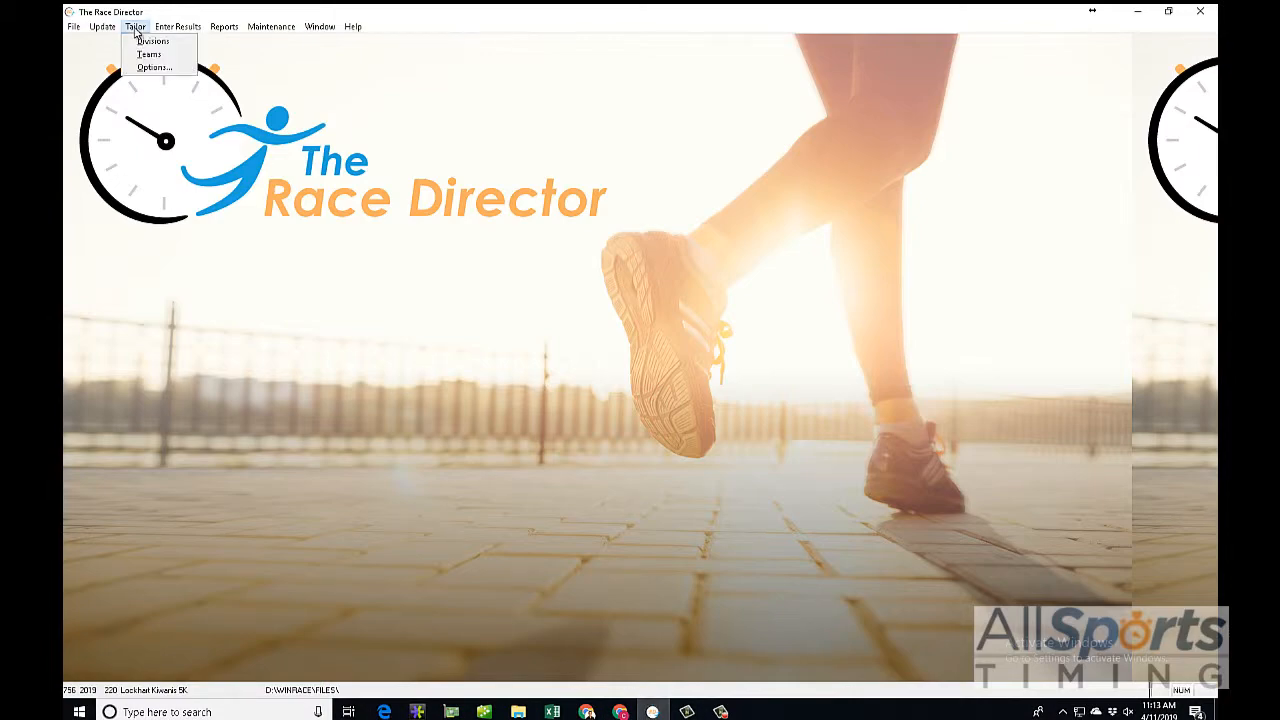
{"action": "left_click", "coordinate": [145, 54]}
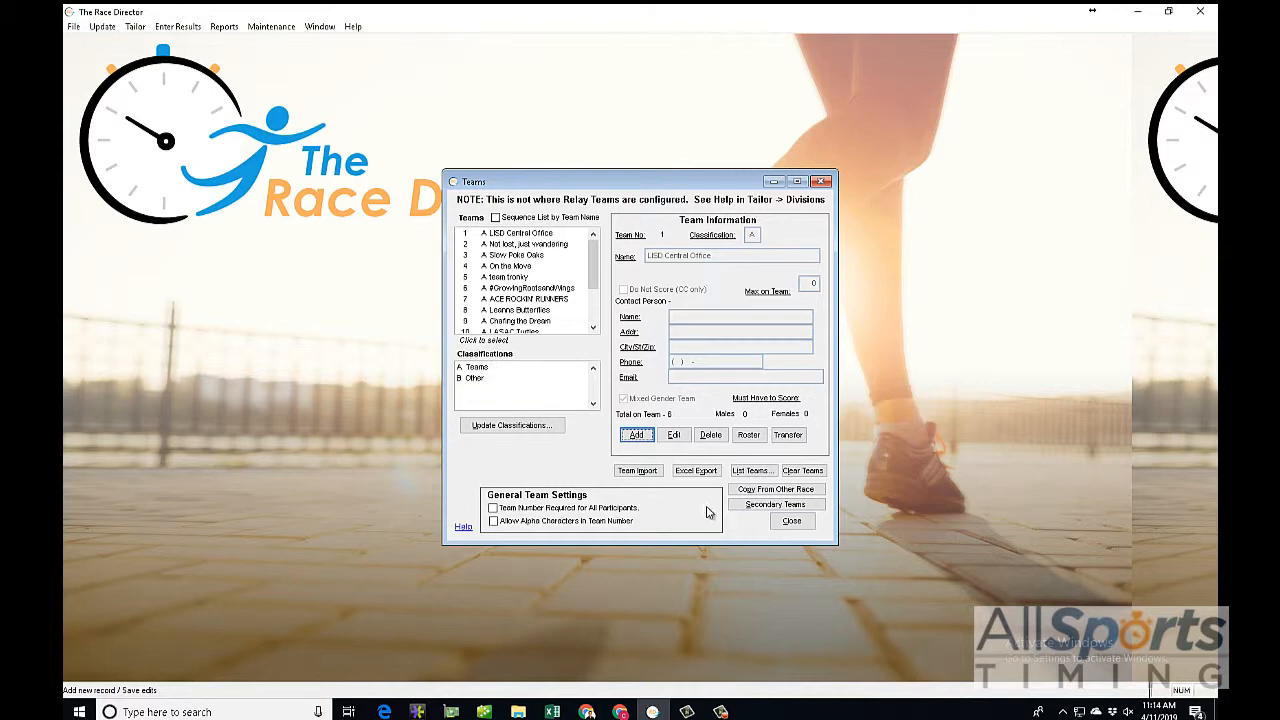
{"action": "left_click", "coordinate": [790, 522]}
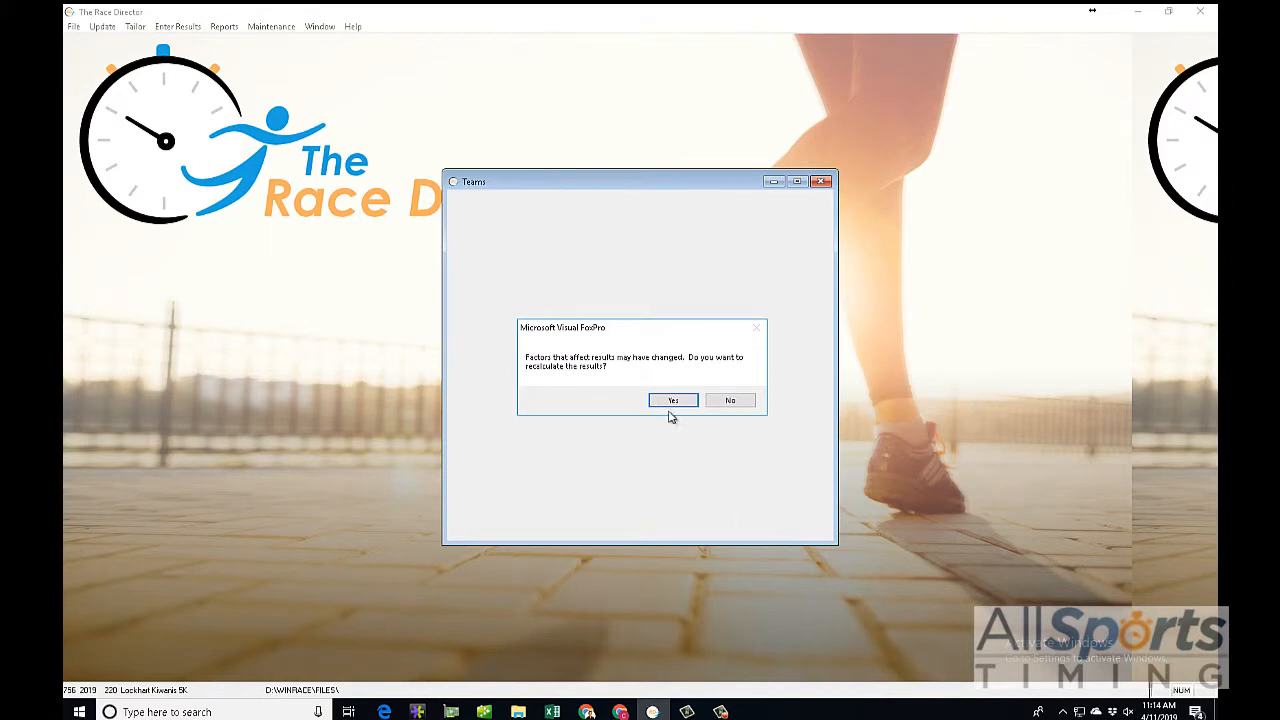
{"action": "left_click", "coordinate": [719, 402]}
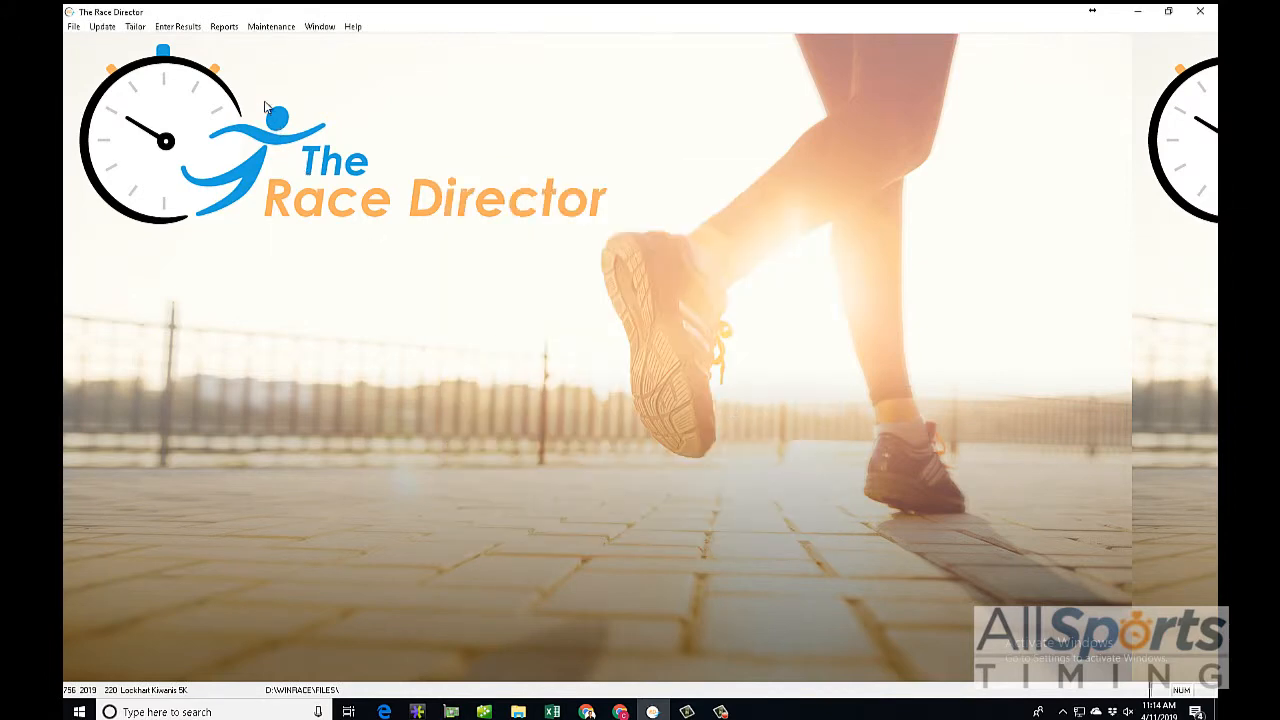
Step: Begin a participant import from Other Sources using the tab-delimited text file pdb_Registration_2019.txt and proceed to column mapping
{"action": "left_click", "coordinate": [102, 26]}
{"action": "left_click", "coordinate": [110, 44]}
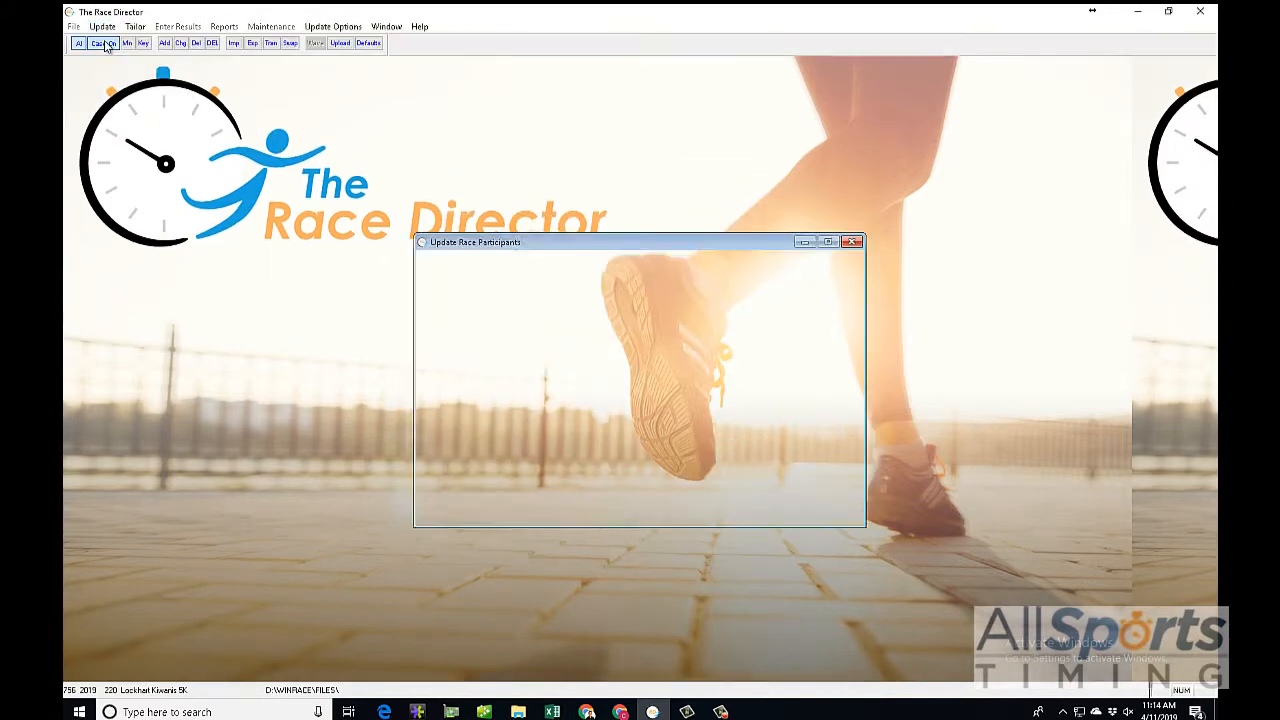
{"action": "left_click", "coordinate": [233, 43]}
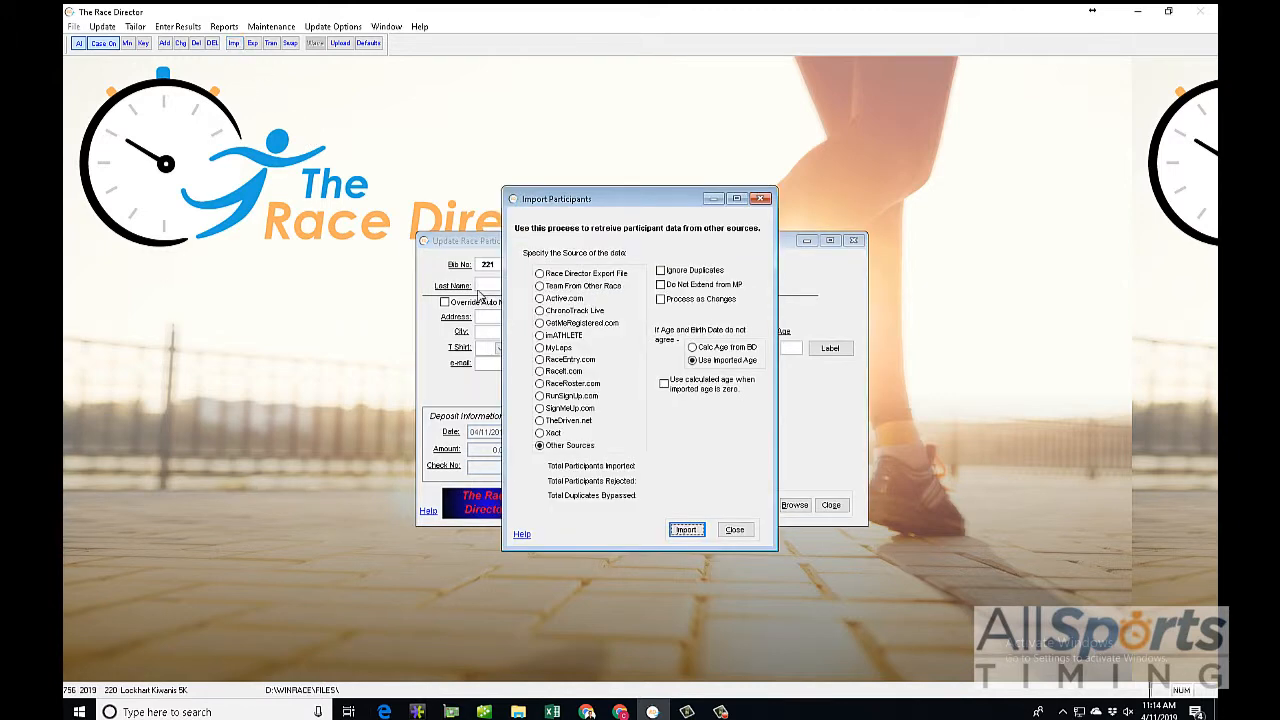
{"action": "left_click", "coordinate": [686, 529]}
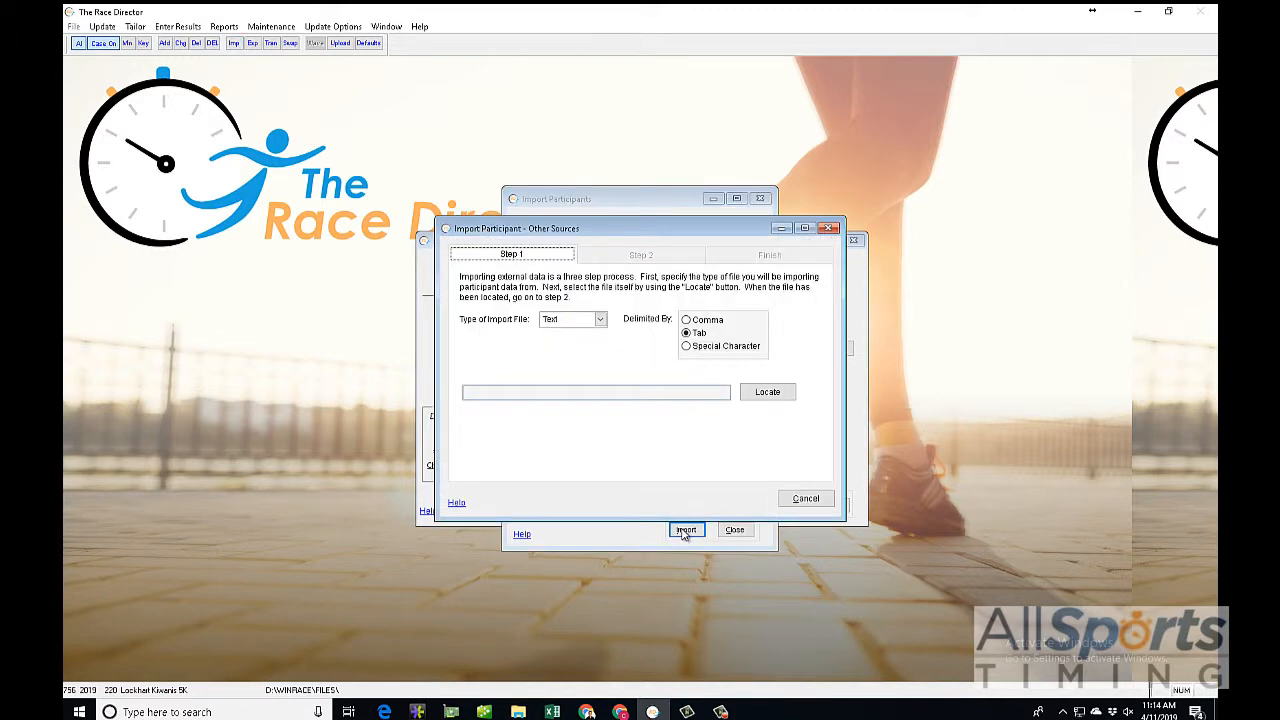
{"action": "left_click", "coordinate": [755, 393]}
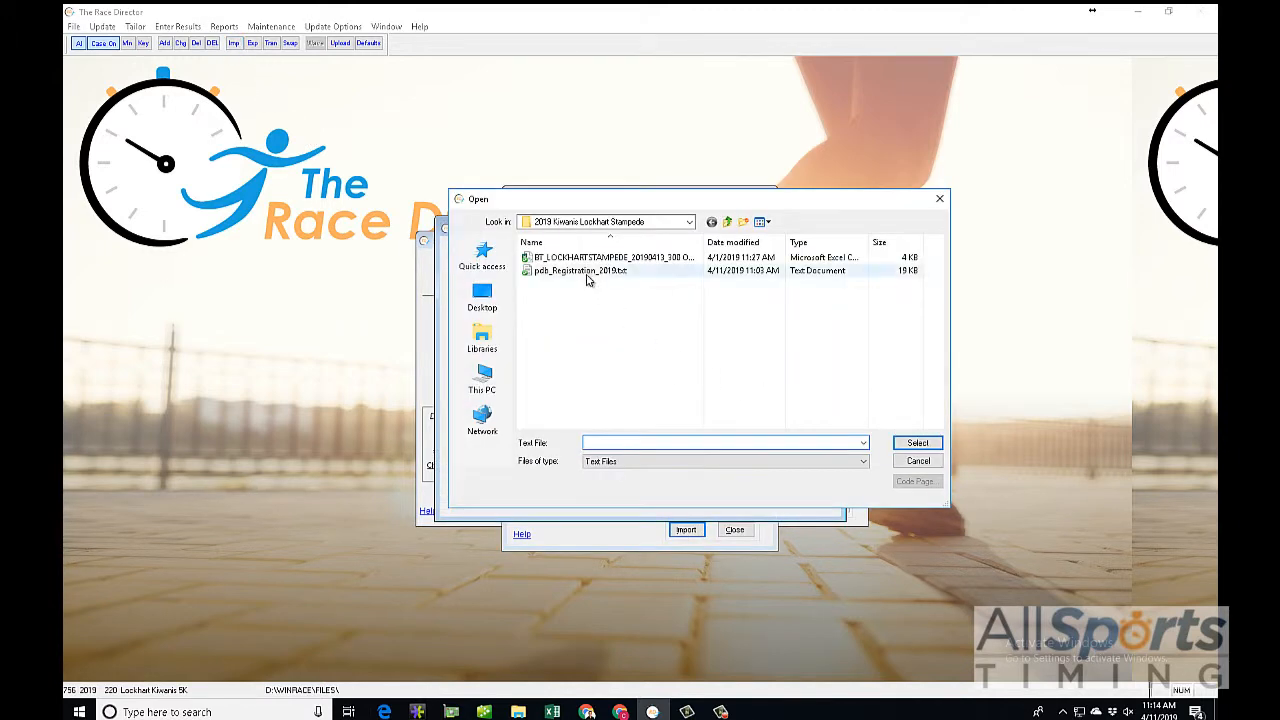
{"action": "double_click", "coordinate": [589, 278]}
{"action": "left_click", "coordinate": [630, 256]}
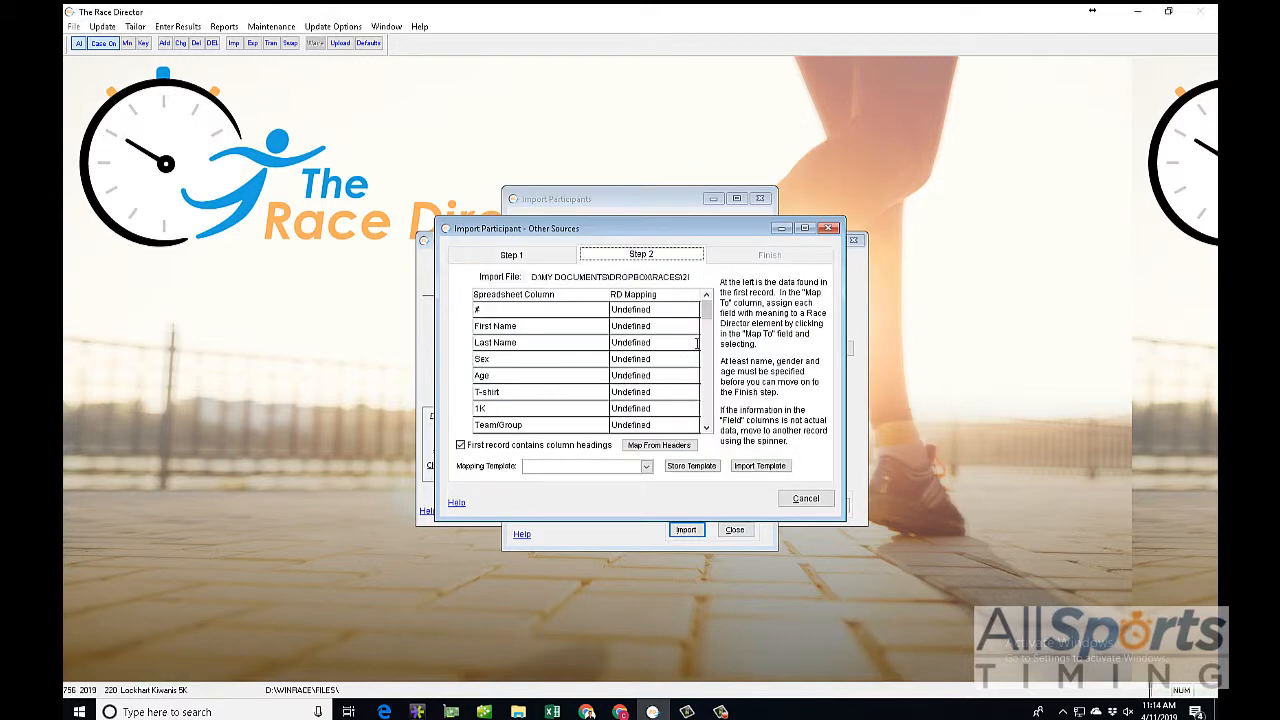
Step: Map the # column to Bib No, First Name to First Name and Last Name to Last Name
{"action": "left_click", "coordinate": [632, 310]}
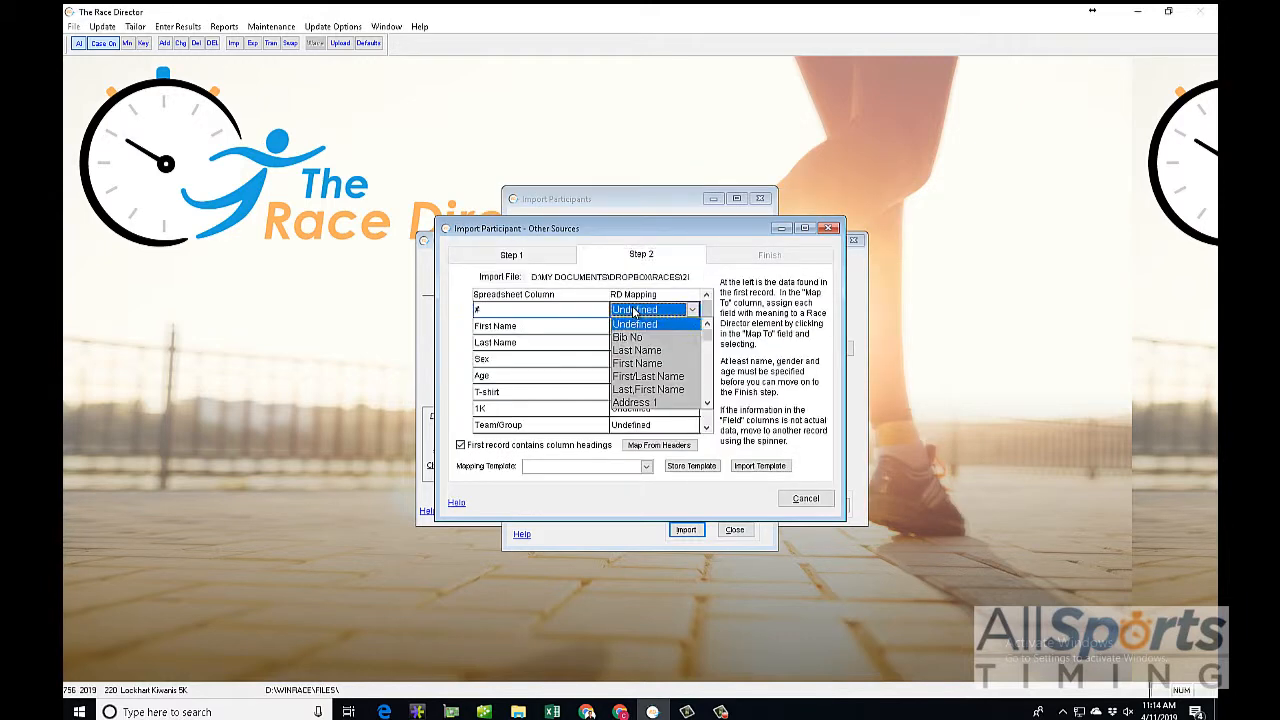
{"action": "left_click", "coordinate": [642, 338]}
{"action": "left_click", "coordinate": [625, 326]}
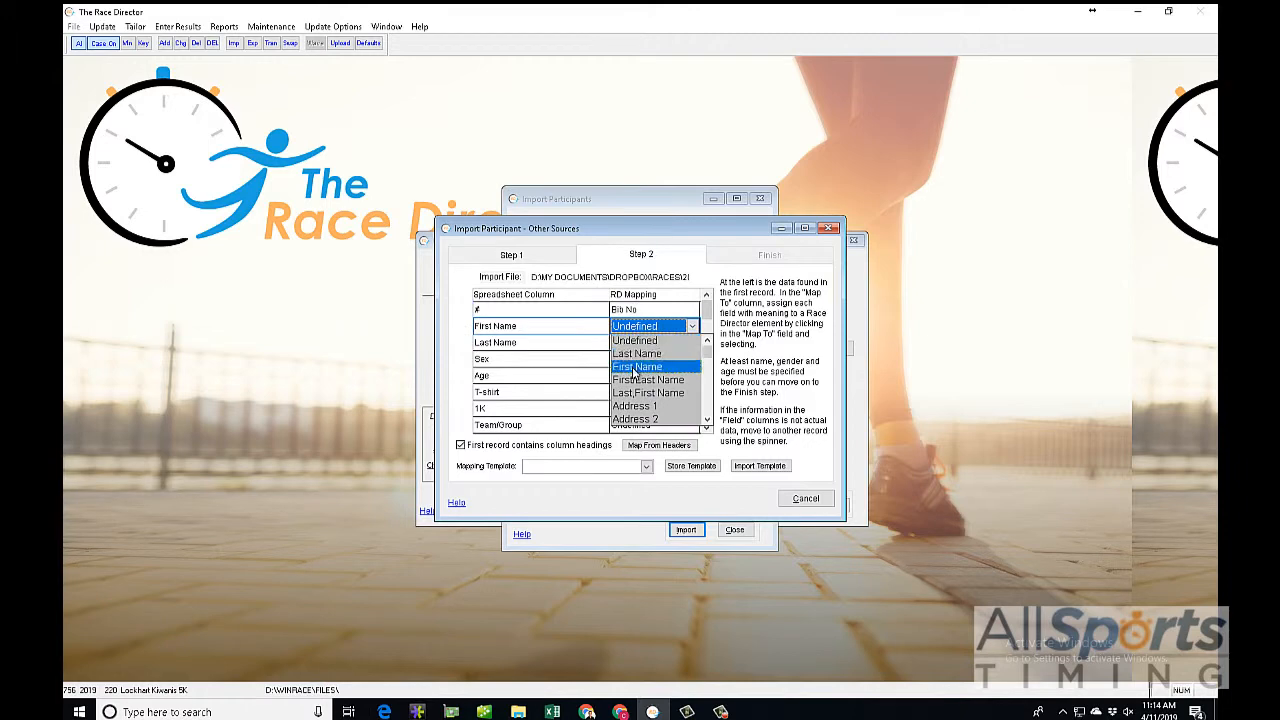
{"action": "left_click", "coordinate": [636, 366]}
{"action": "left_click", "coordinate": [630, 342]}
{"action": "left_click", "coordinate": [622, 370]}
Step: Map the Sex column to Gender and the Age column to Age
{"action": "left_click", "coordinate": [624, 361]}
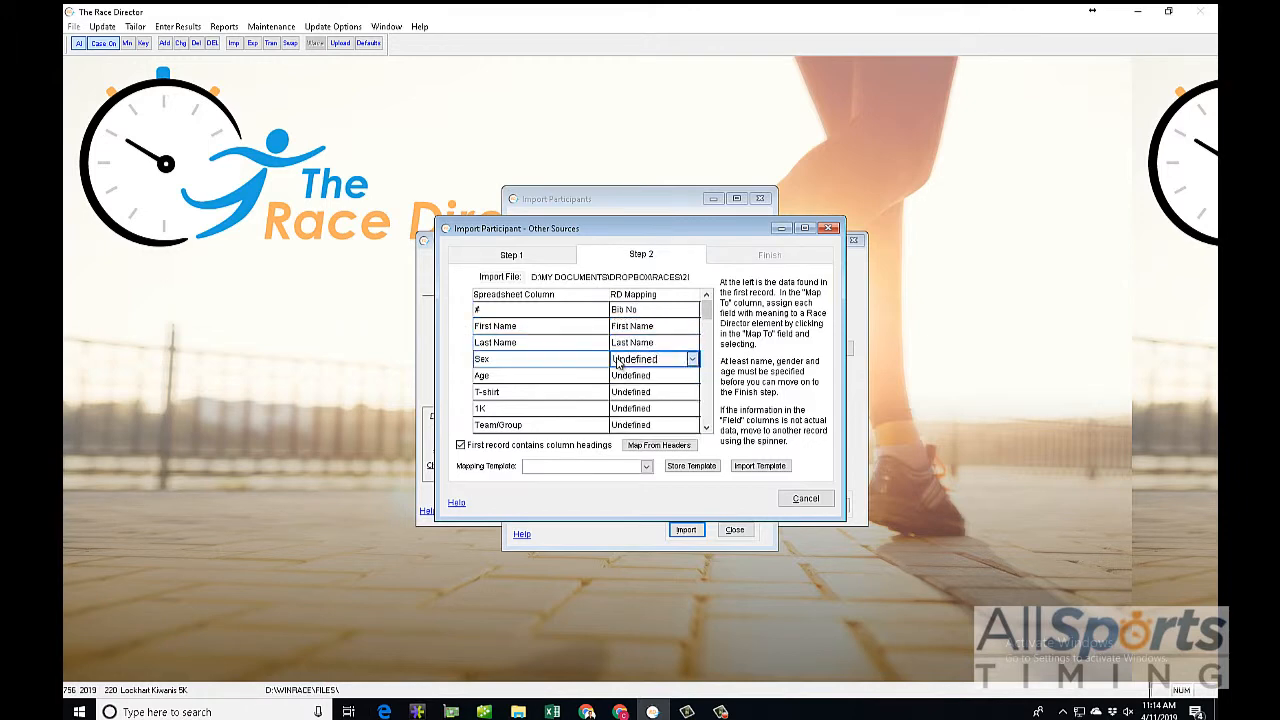
{"action": "scroll", "coordinate": [648, 425], "scroll_direction": "down", "scroll_amount": 2}
{"action": "left_click", "coordinate": [648, 439]}
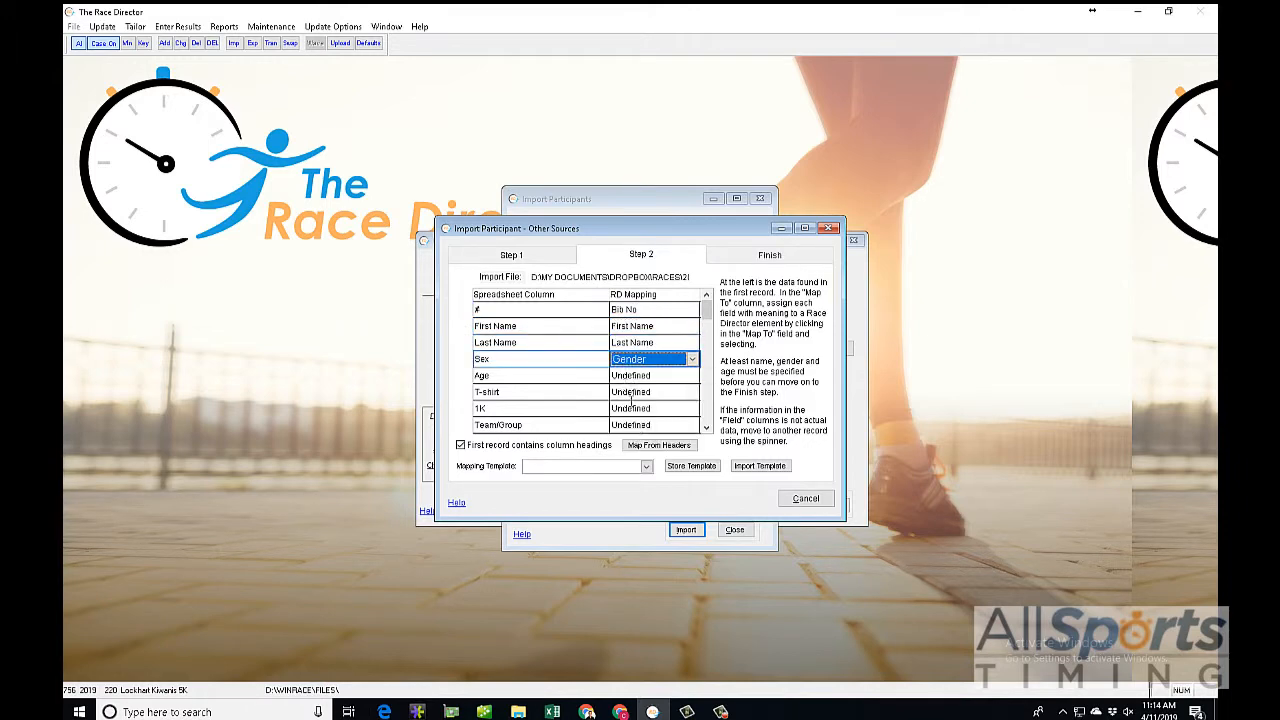
{"action": "left_click", "coordinate": [625, 375]}
{"action": "scroll", "coordinate": [712, 452], "scroll_direction": "down", "scroll_amount": 2}
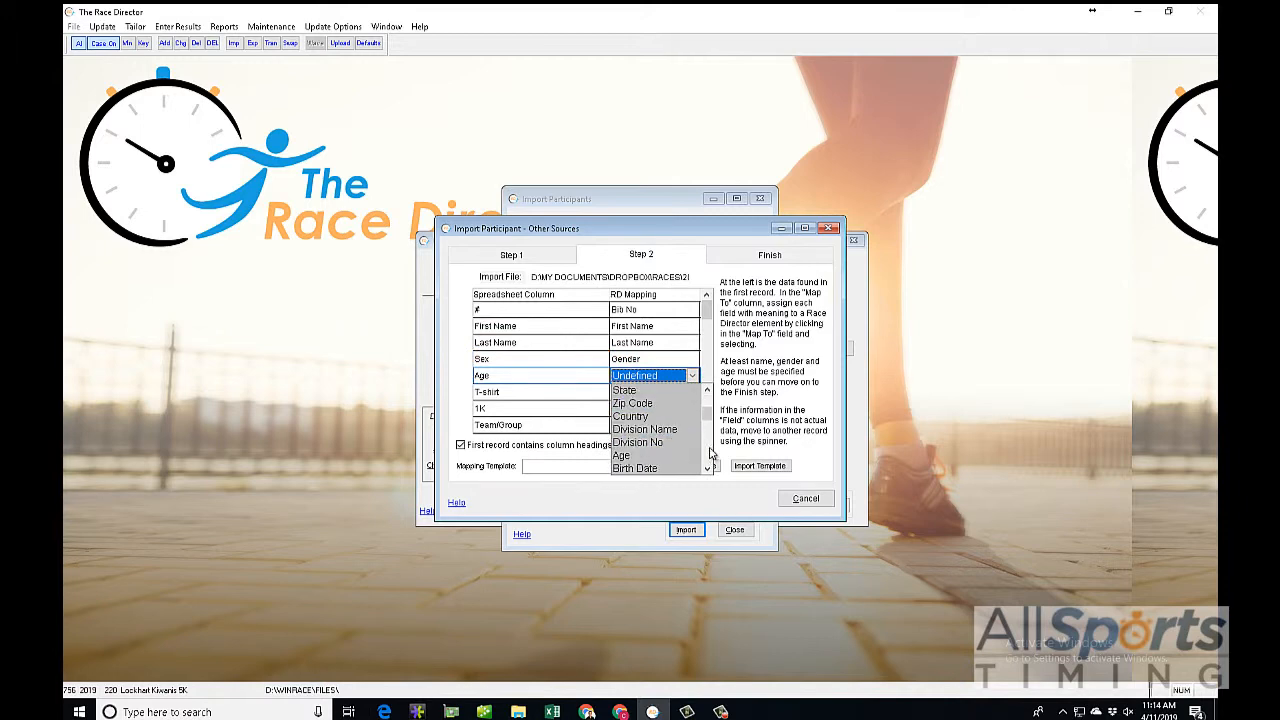
{"action": "left_click", "coordinate": [680, 456]}
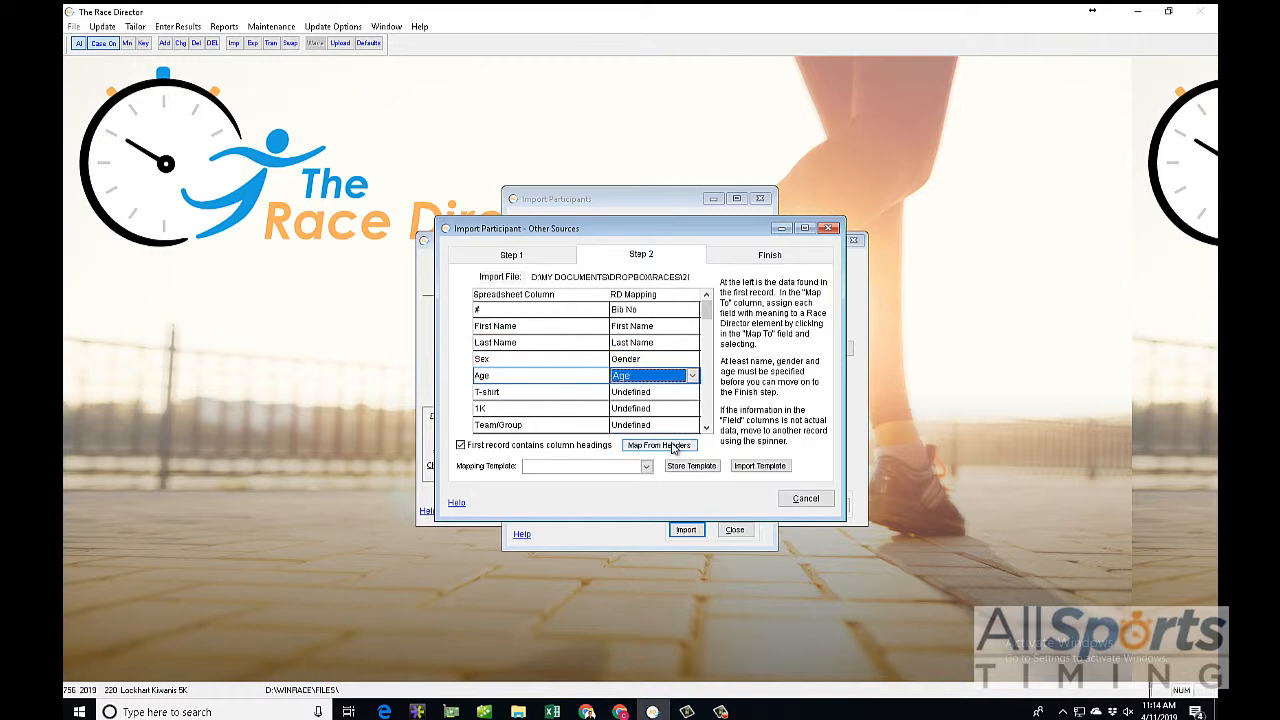
Step: Leave Team/Group undefined and map the Team Name column to Team Name
{"action": "left_click", "coordinate": [654, 425]}
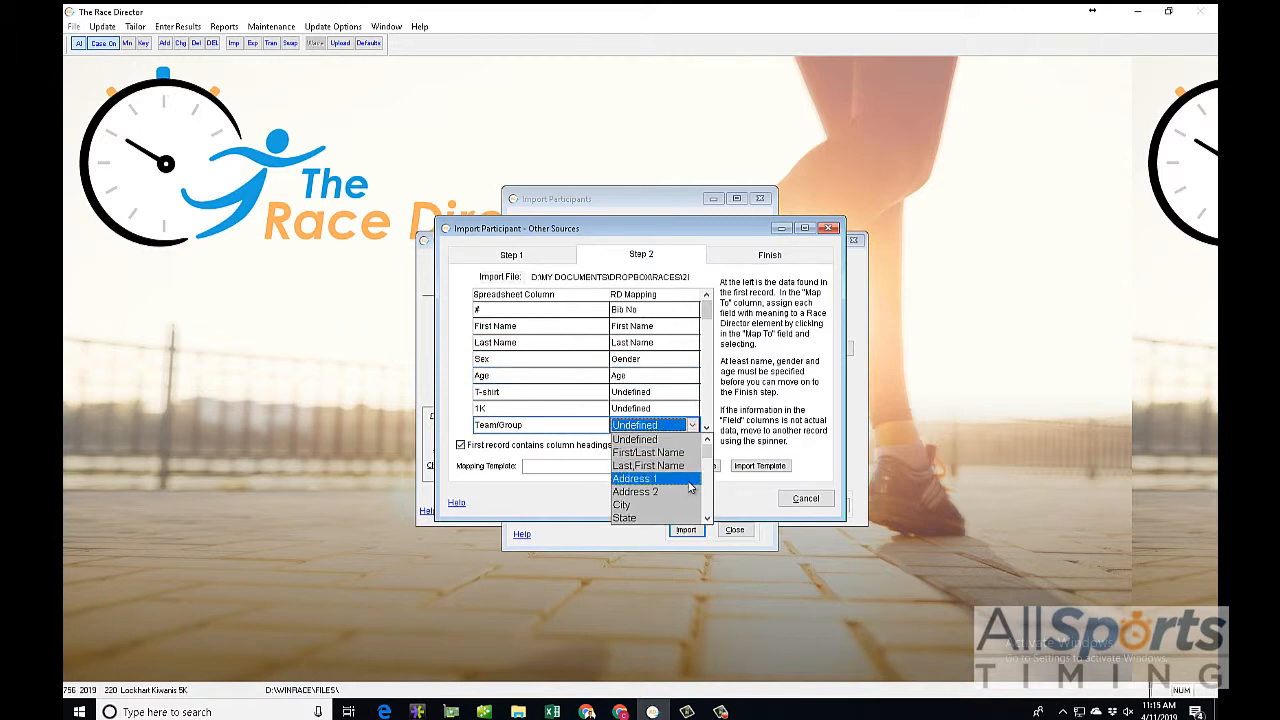
{"action": "left_click", "coordinate": [727, 398]}
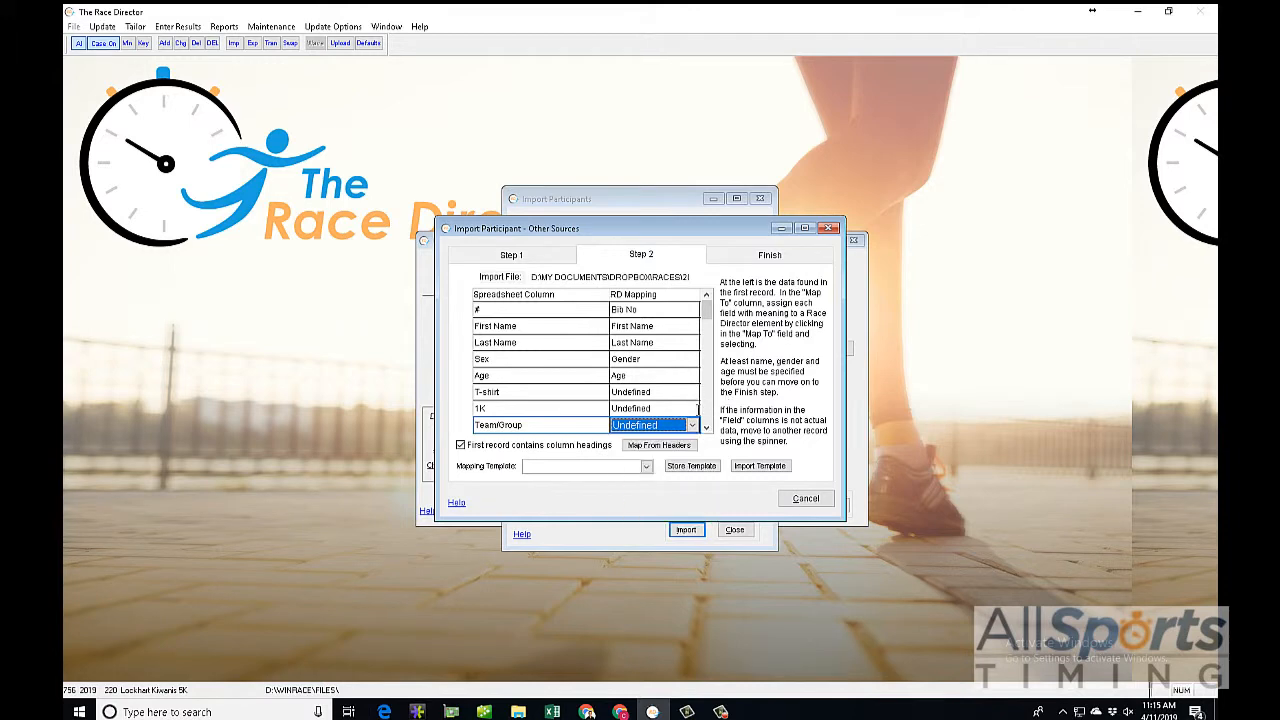
{"action": "left_click", "coordinate": [707, 427]}
{"action": "left_click", "coordinate": [707, 427]}
{"action": "left_click", "coordinate": [707, 427]}
{"action": "left_click", "coordinate": [707, 427]}
{"action": "left_click", "coordinate": [707, 427]}
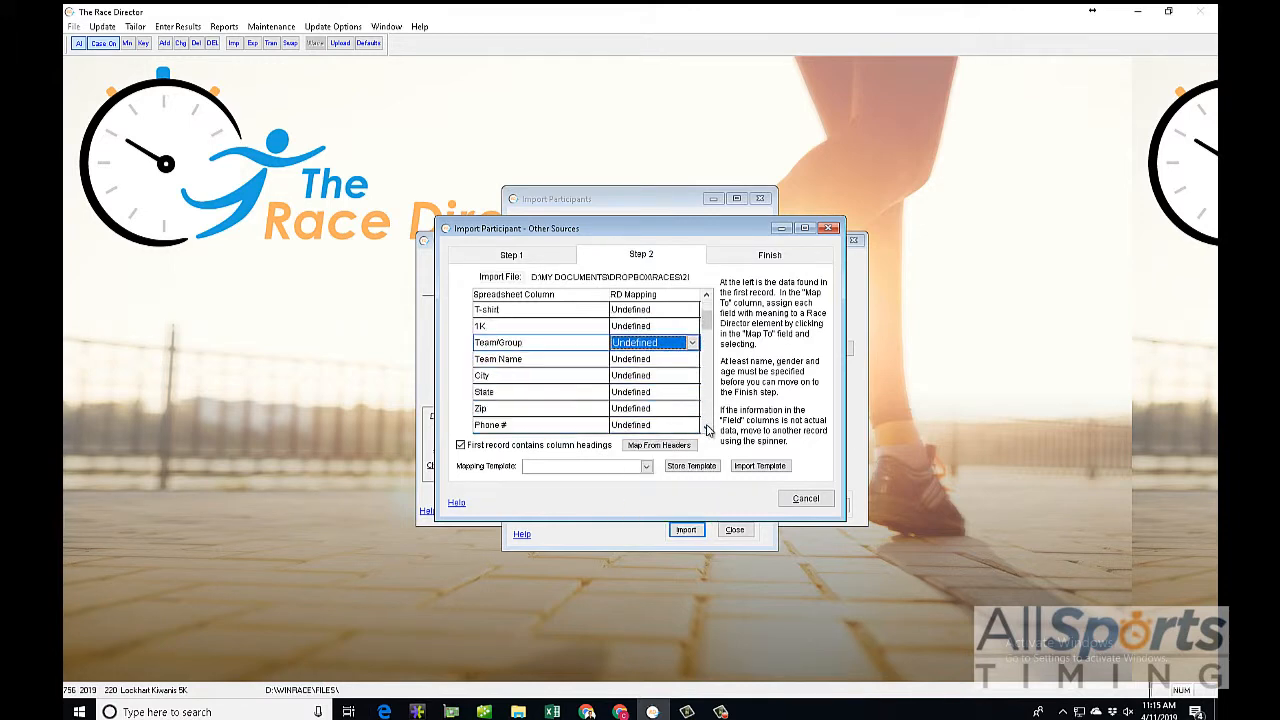
{"action": "left_click", "coordinate": [632, 359]}
{"action": "left_click", "coordinate": [708, 447]}
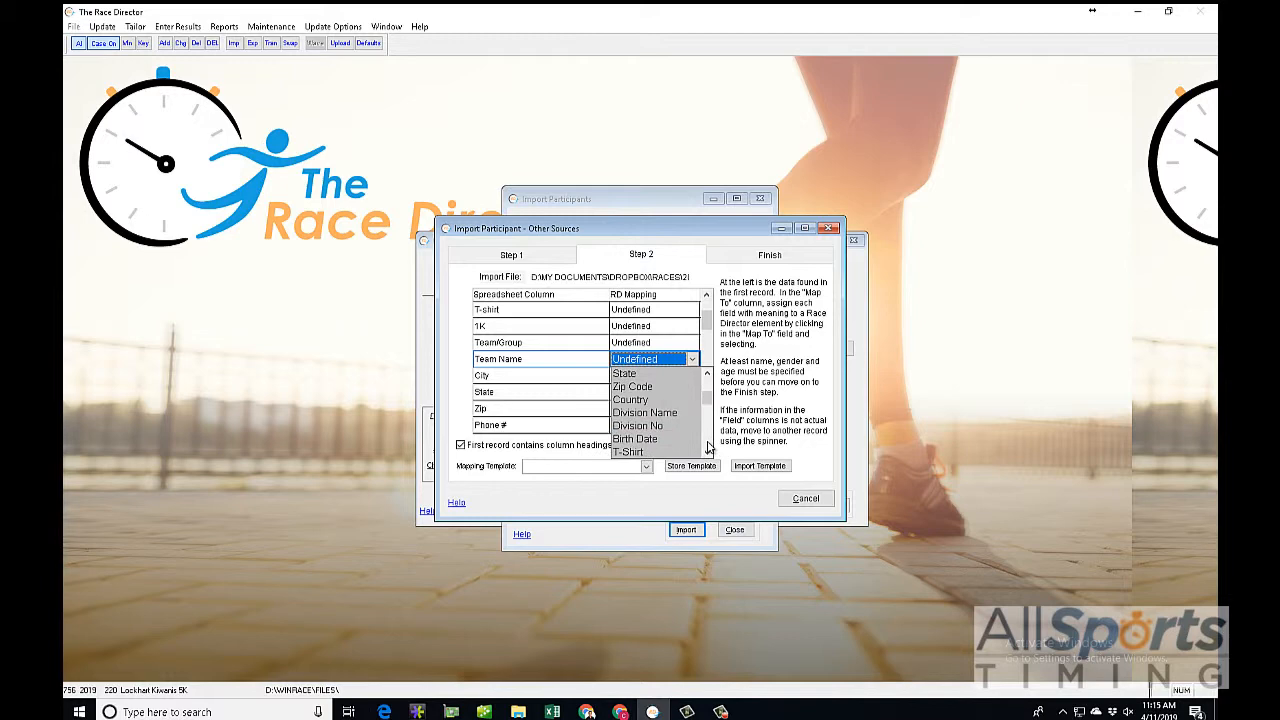
{"action": "left_click", "coordinate": [708, 447]}
{"action": "left_click", "coordinate": [633, 397]}
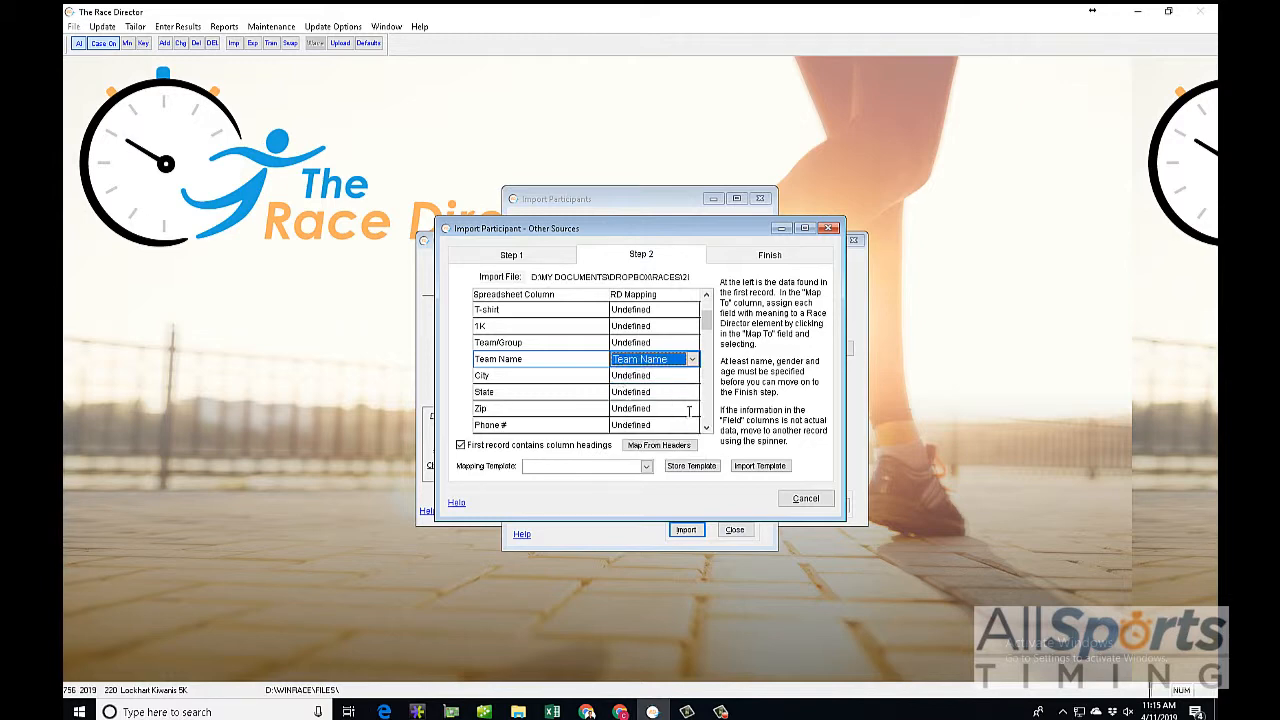
Step: Map the Team Class column to the team classification field
{"action": "left_click", "coordinate": [709, 413]}
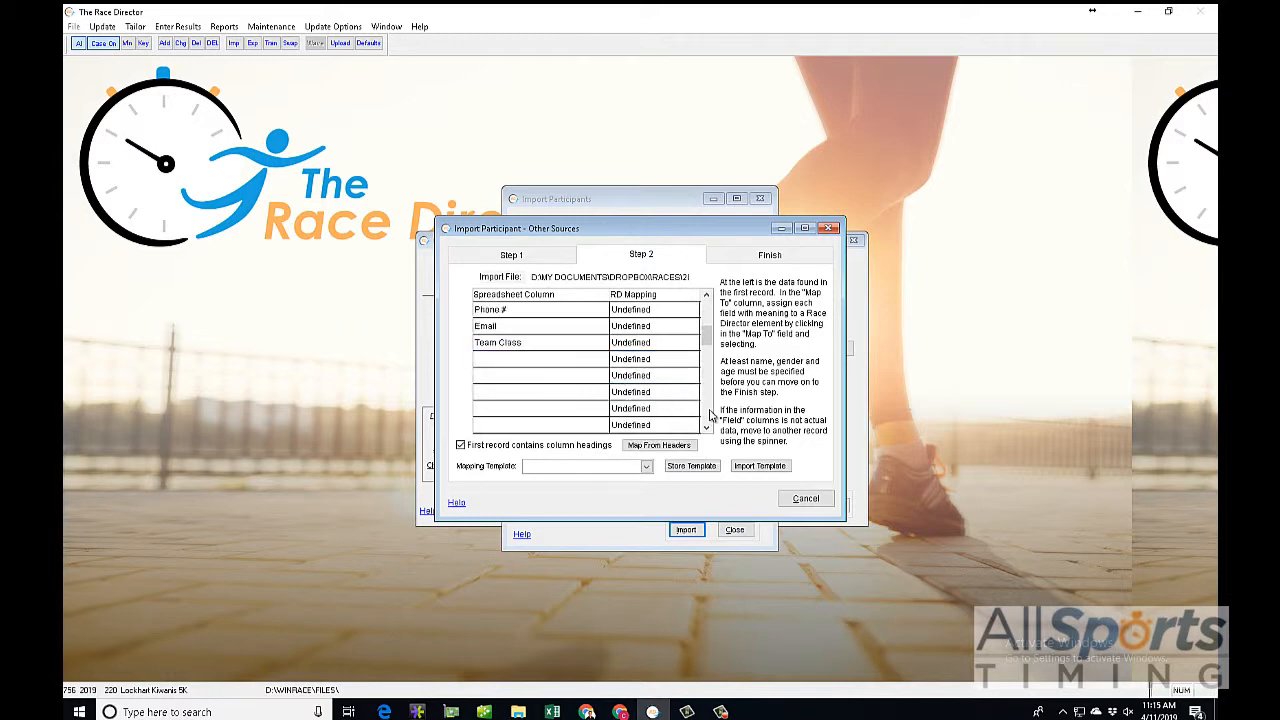
{"action": "left_click", "coordinate": [622, 342]}
{"action": "left_click", "coordinate": [709, 423]}
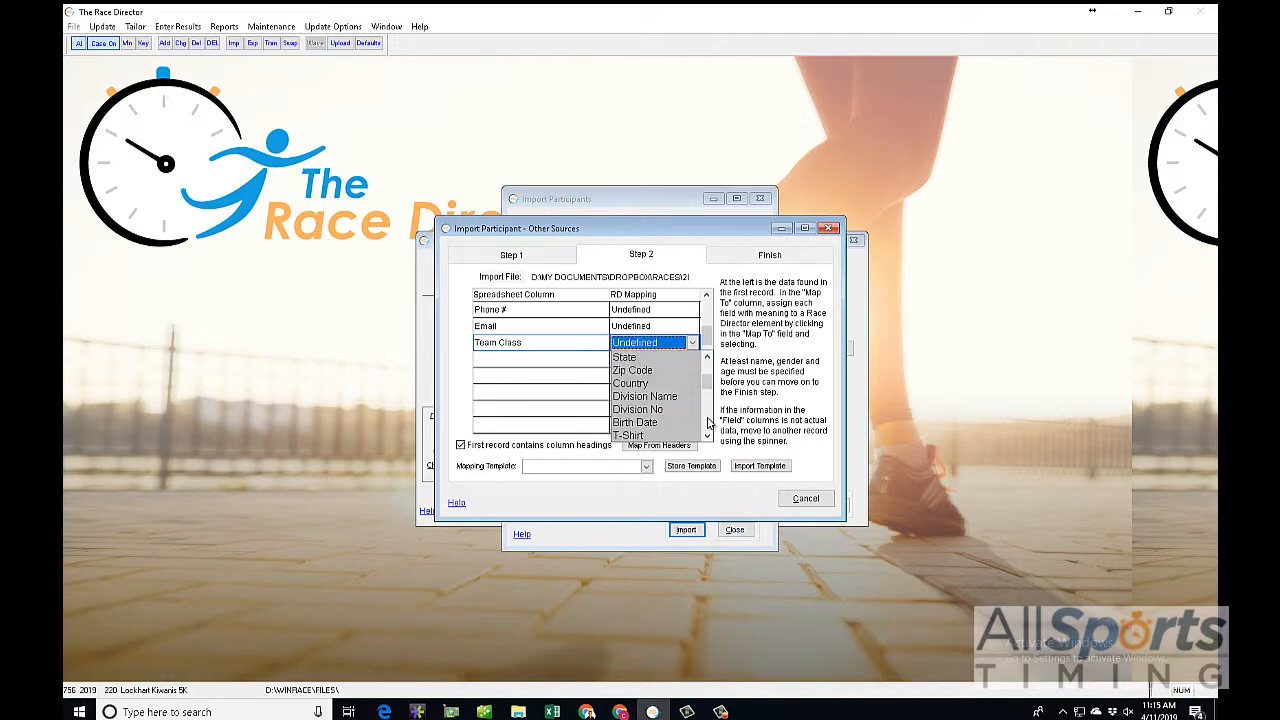
{"action": "left_click", "coordinate": [708, 423]}
{"action": "left_click", "coordinate": [659, 397]}
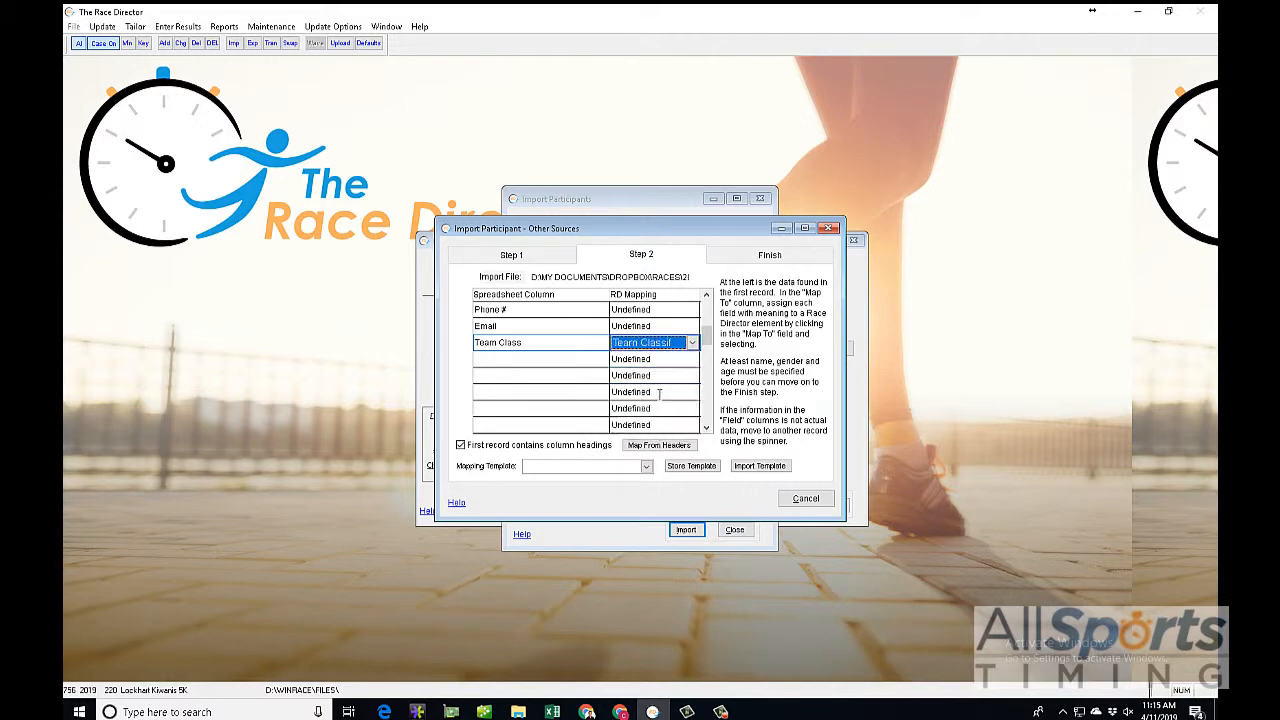
Step: Review the column mappings and final import options, cancel the import without building it, and close the participant windows
{"action": "scroll", "coordinate": [700, 330], "scroll_direction": "up", "scroll_amount": 6}
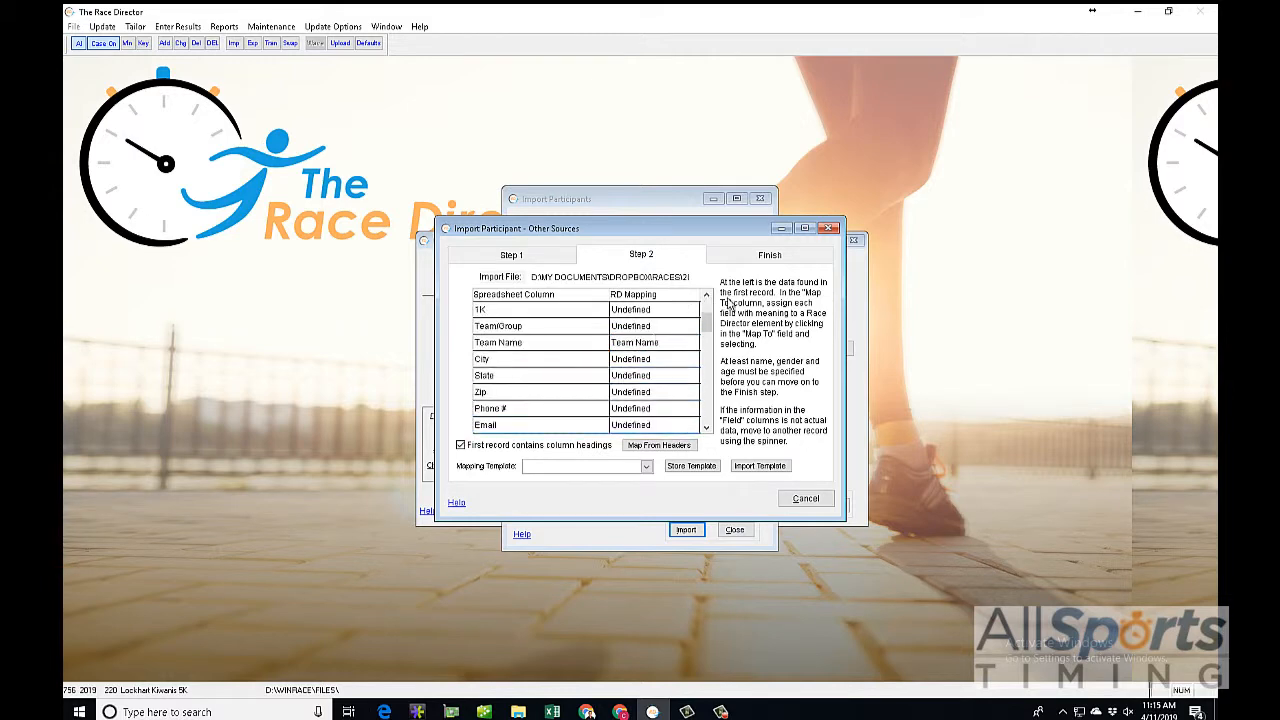
{"action": "left_click", "coordinate": [760, 259]}
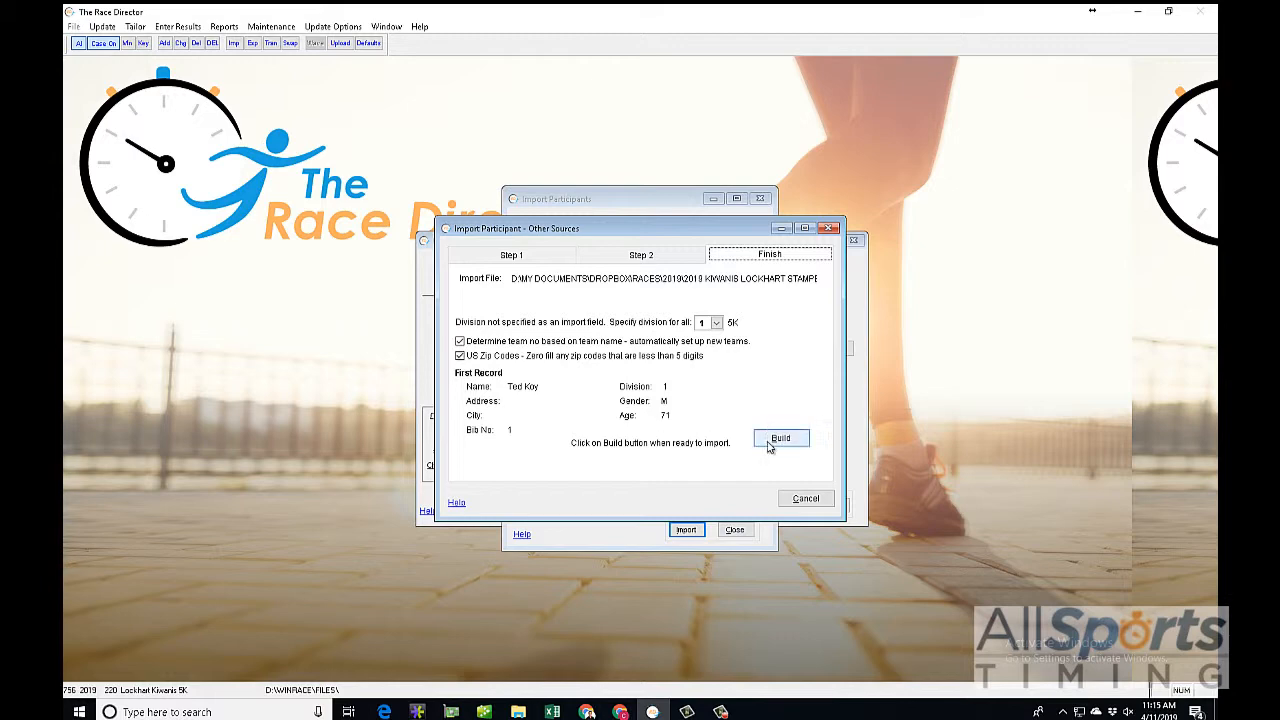
{"action": "left_click", "coordinate": [798, 505]}
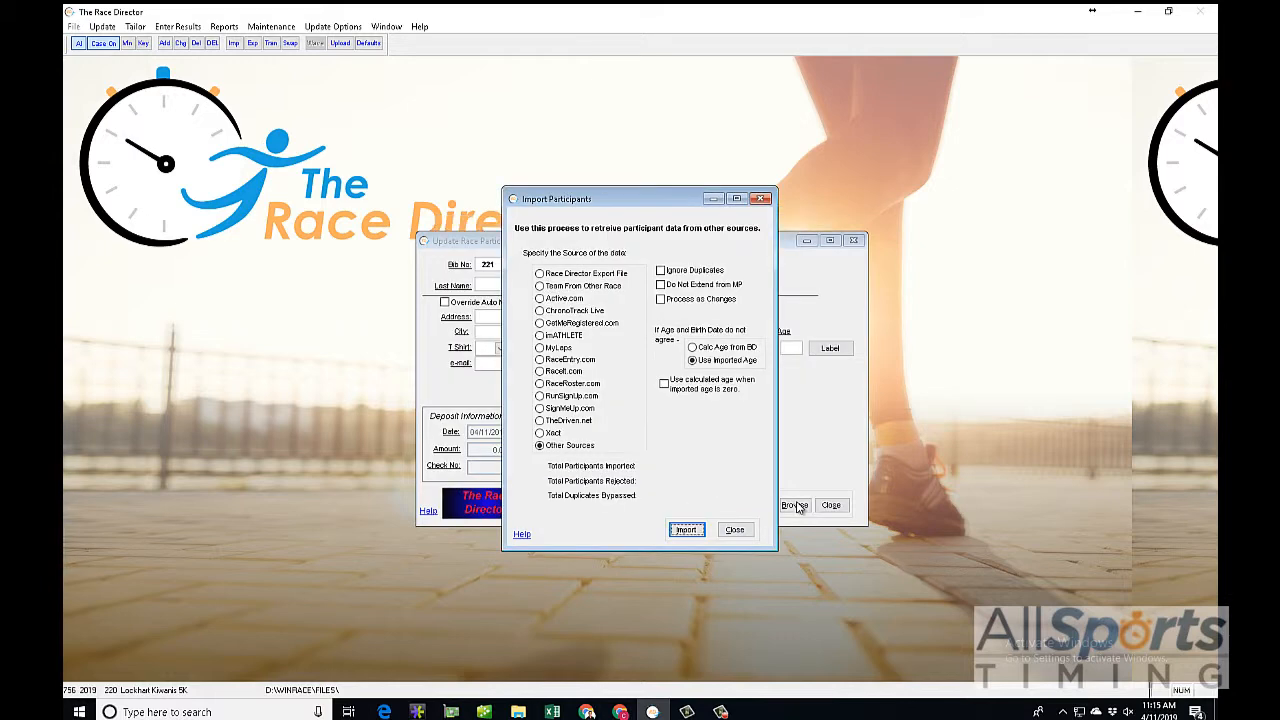
{"action": "left_click", "coordinate": [734, 529]}
{"action": "left_click", "coordinate": [831, 484]}
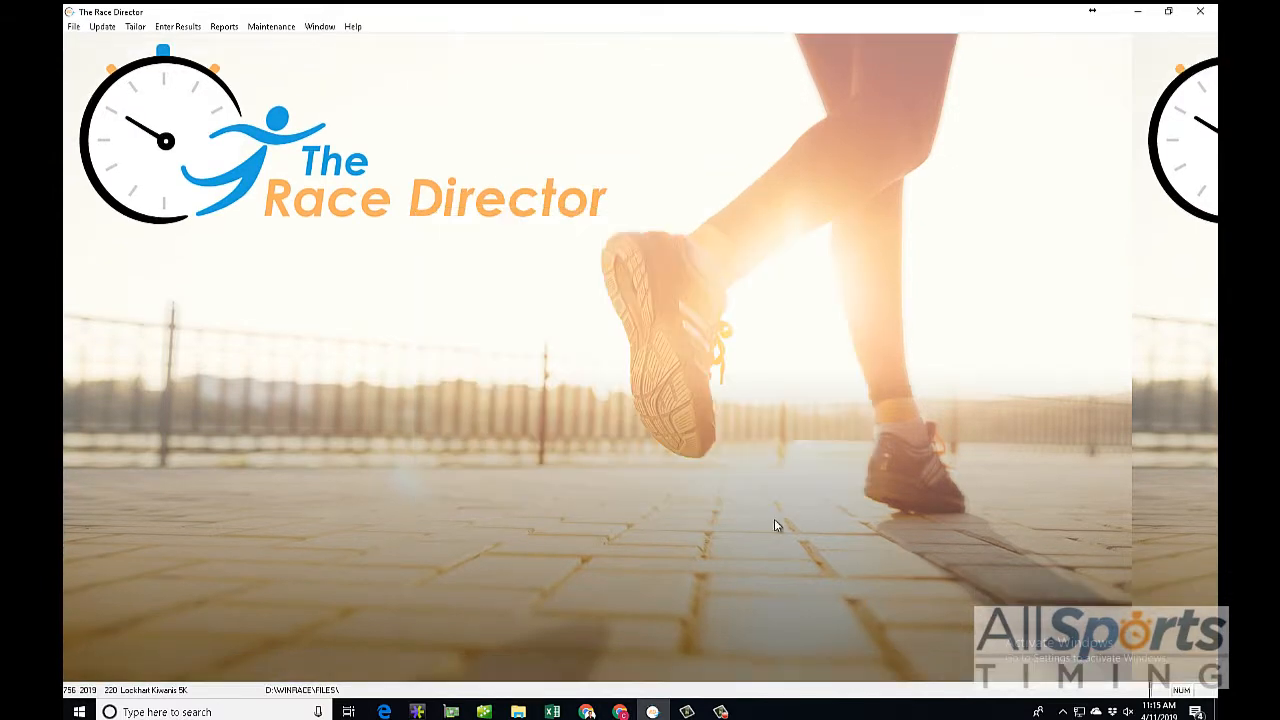
Step: Begin a race file restore and browse for the race in the Dropbox library's Races folder
{"action": "left_click", "coordinate": [74, 27]}
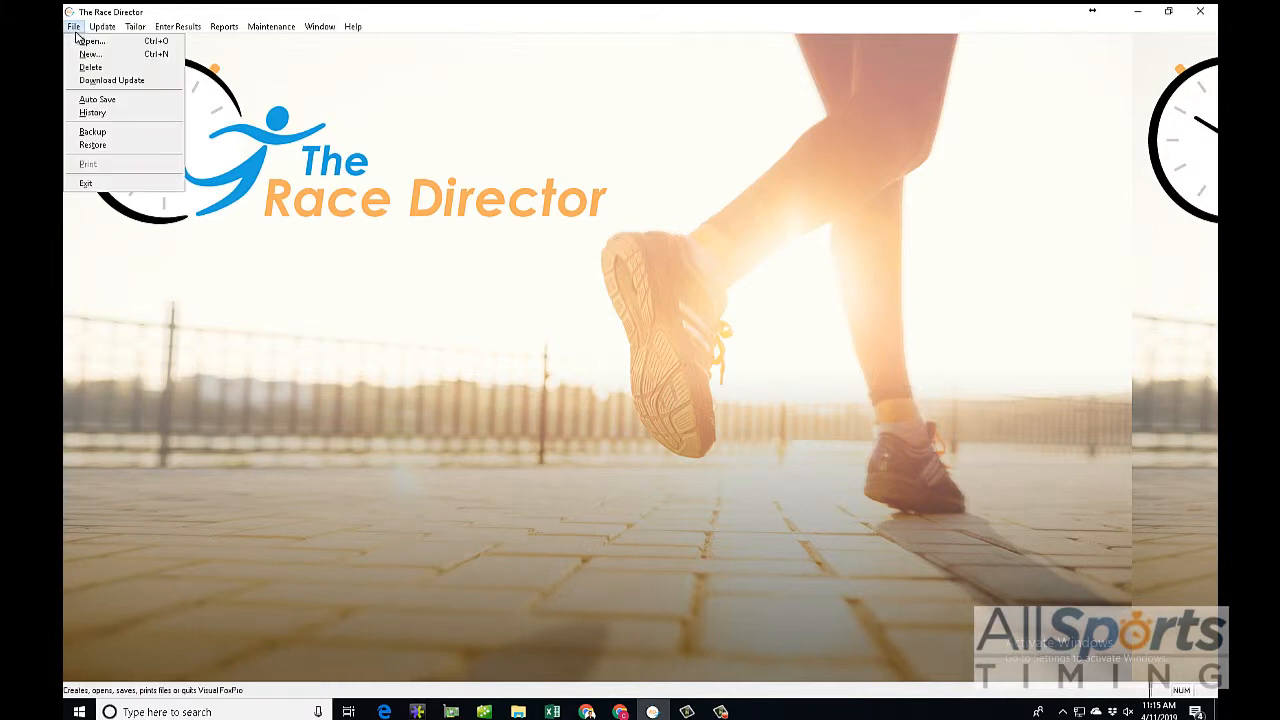
{"action": "left_click", "coordinate": [94, 146]}
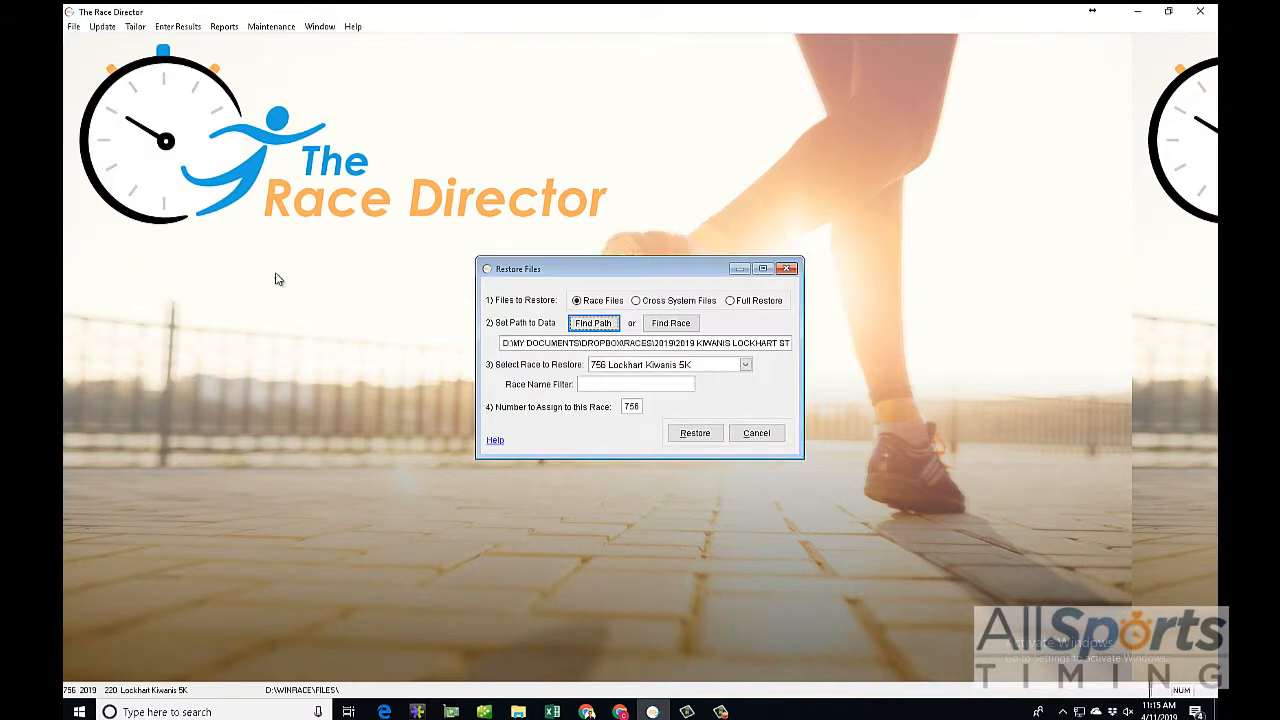
{"action": "left_click", "coordinate": [671, 323]}
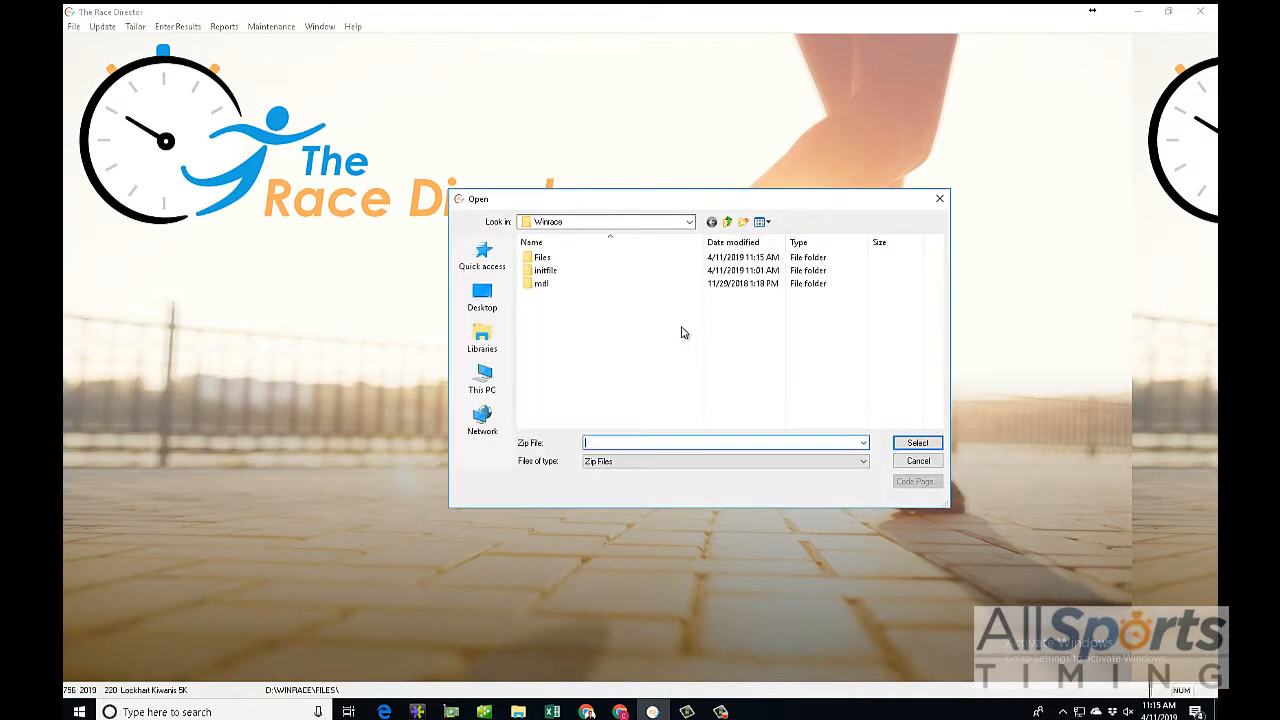
{"action": "left_click", "coordinate": [488, 336]}
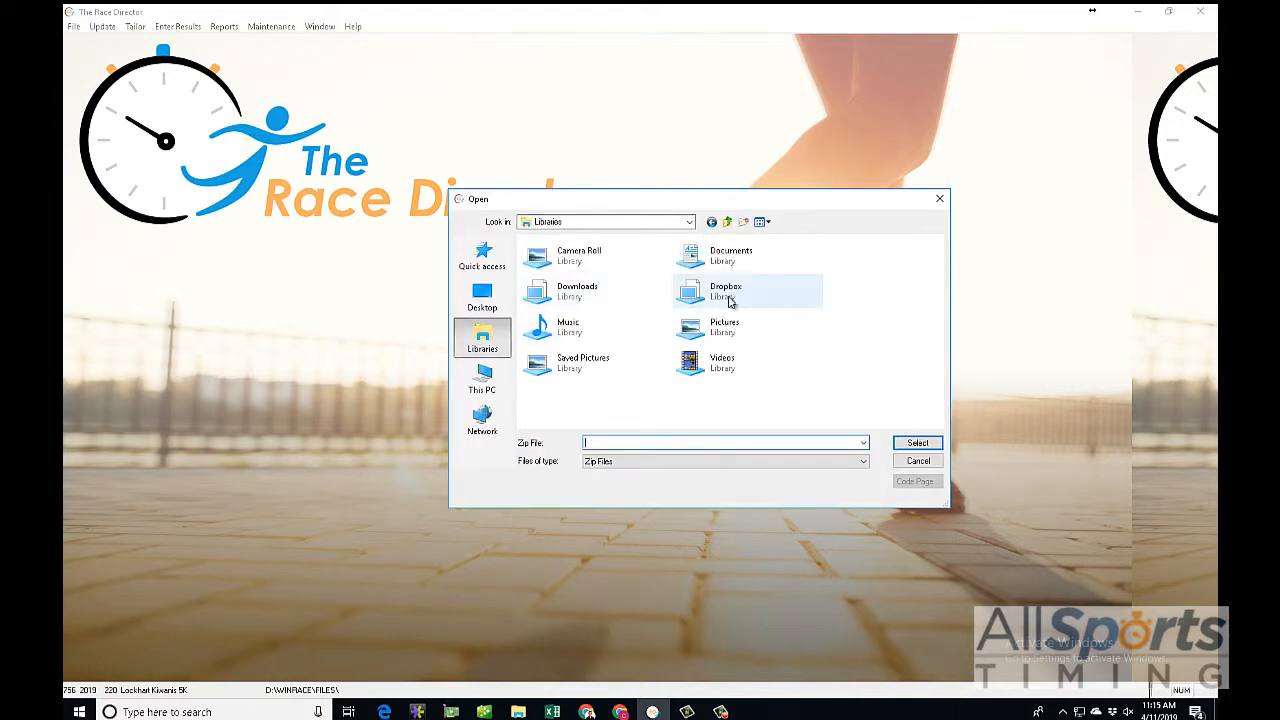
{"action": "left_click", "coordinate": [727, 302]}
{"action": "double_click", "coordinate": [727, 302]}
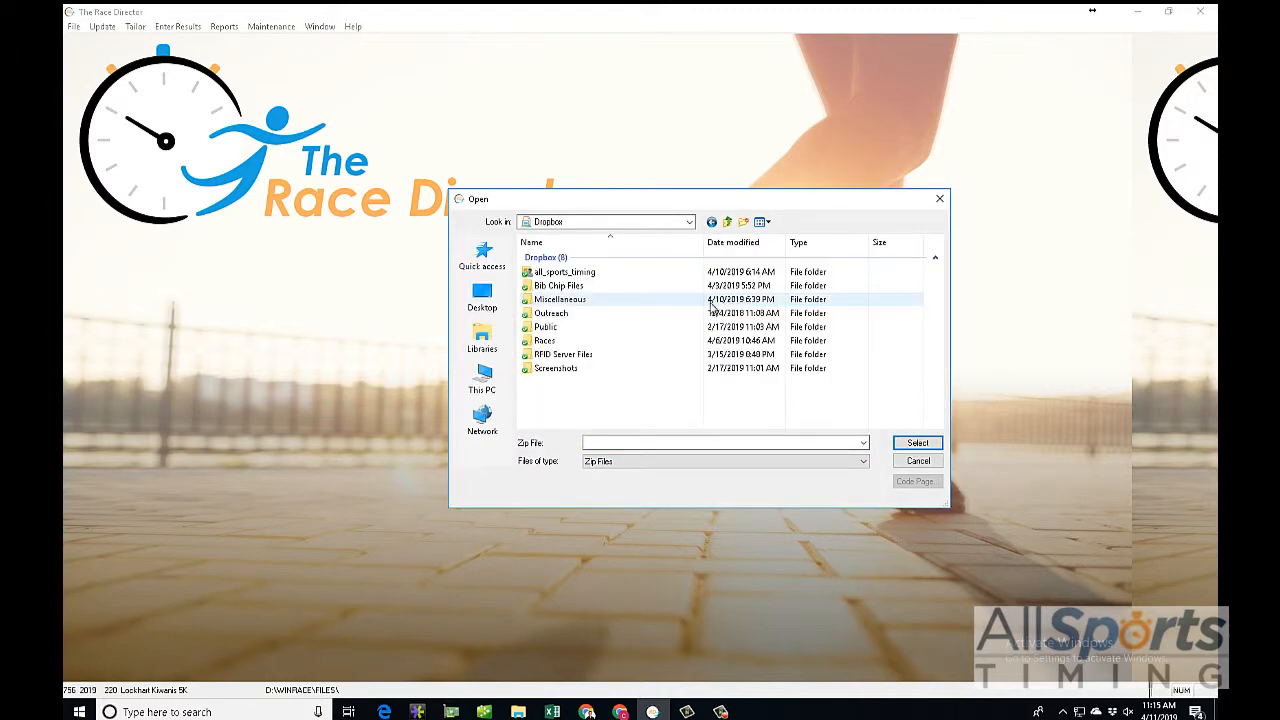
{"action": "double_click", "coordinate": [546, 337]}
{"action": "double_click", "coordinate": [543, 270]}
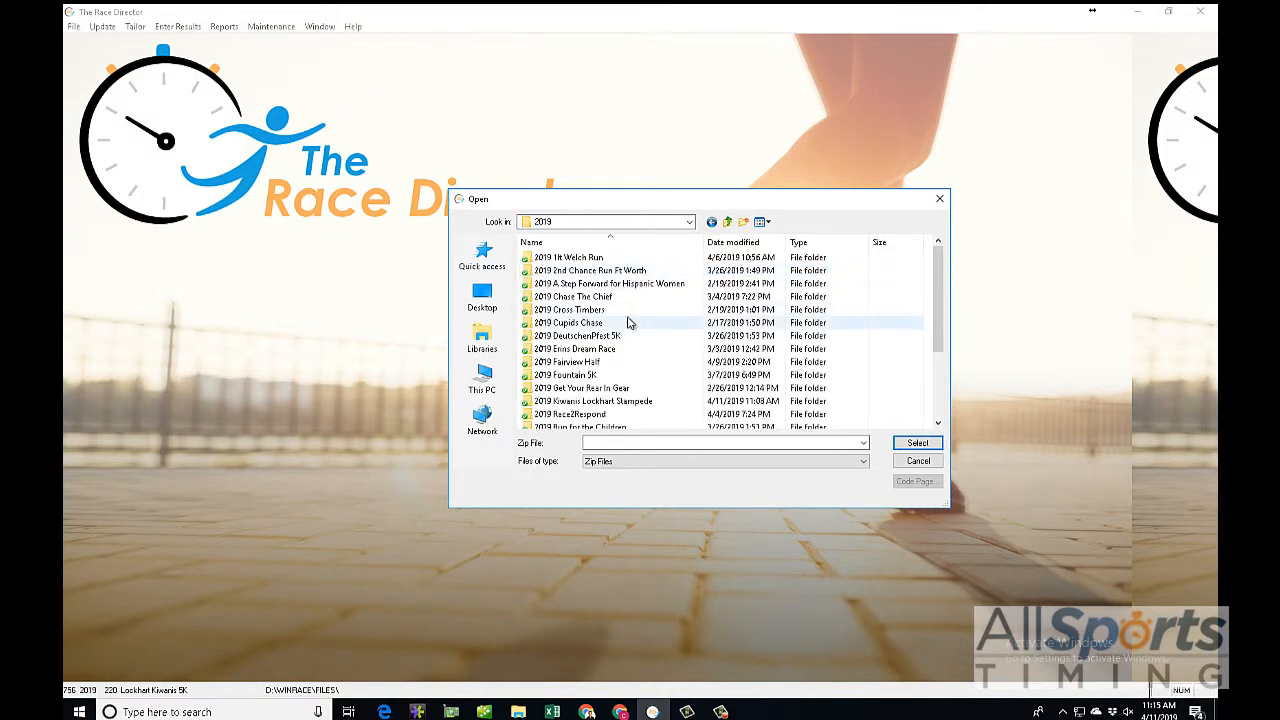
{"action": "left_click", "coordinate": [727, 221]}
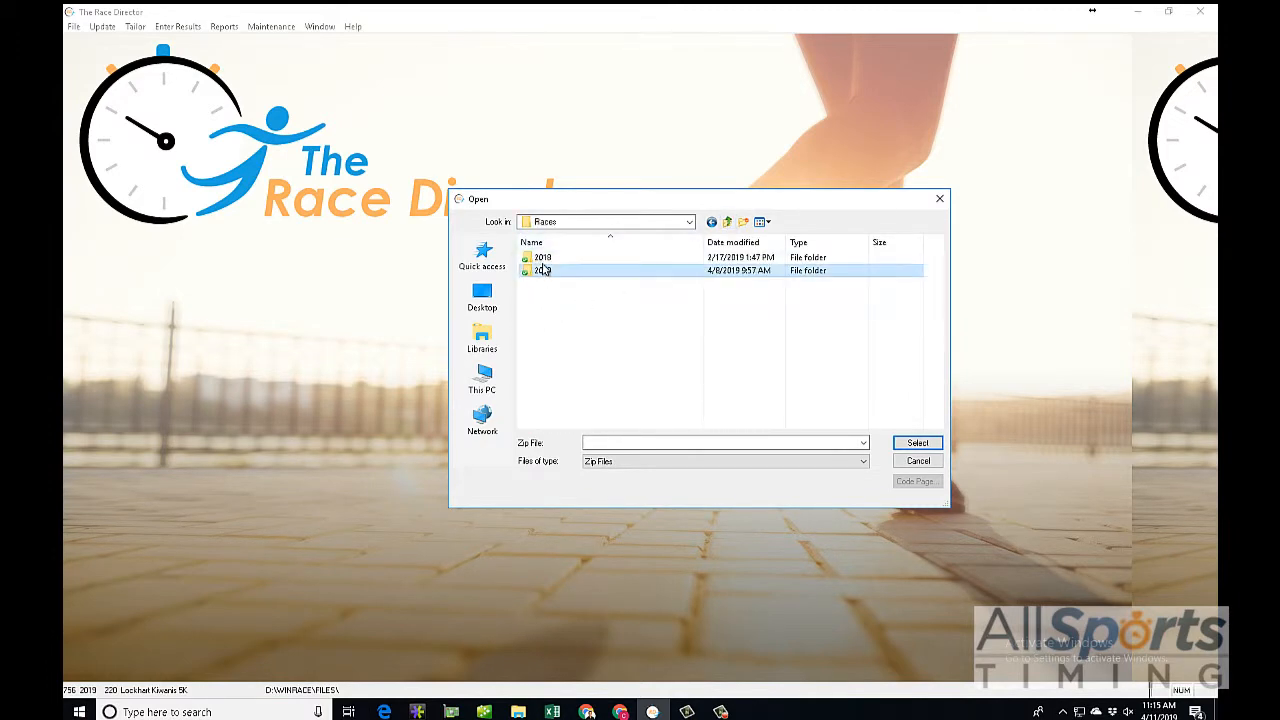
Step: Select RACE756.ZIP from the 2018 Lockhart Stampede folder inside the 2018 folder as the backup
{"action": "left_click", "coordinate": [542, 262]}
{"action": "double_click", "coordinate": [542, 262]}
{"action": "scroll", "coordinate": [635, 303], "scroll_direction": "down", "scroll_amount": 10}
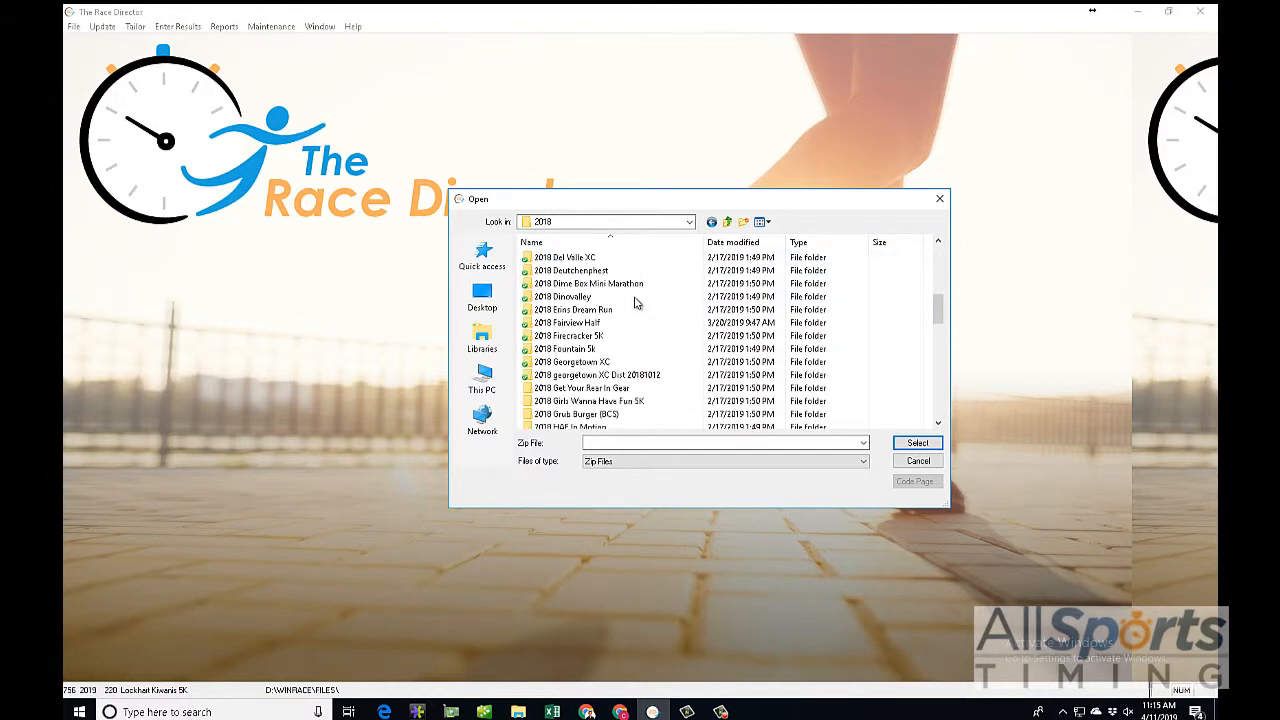
{"action": "scroll", "coordinate": [635, 303], "scroll_direction": "down", "scroll_amount": 2}
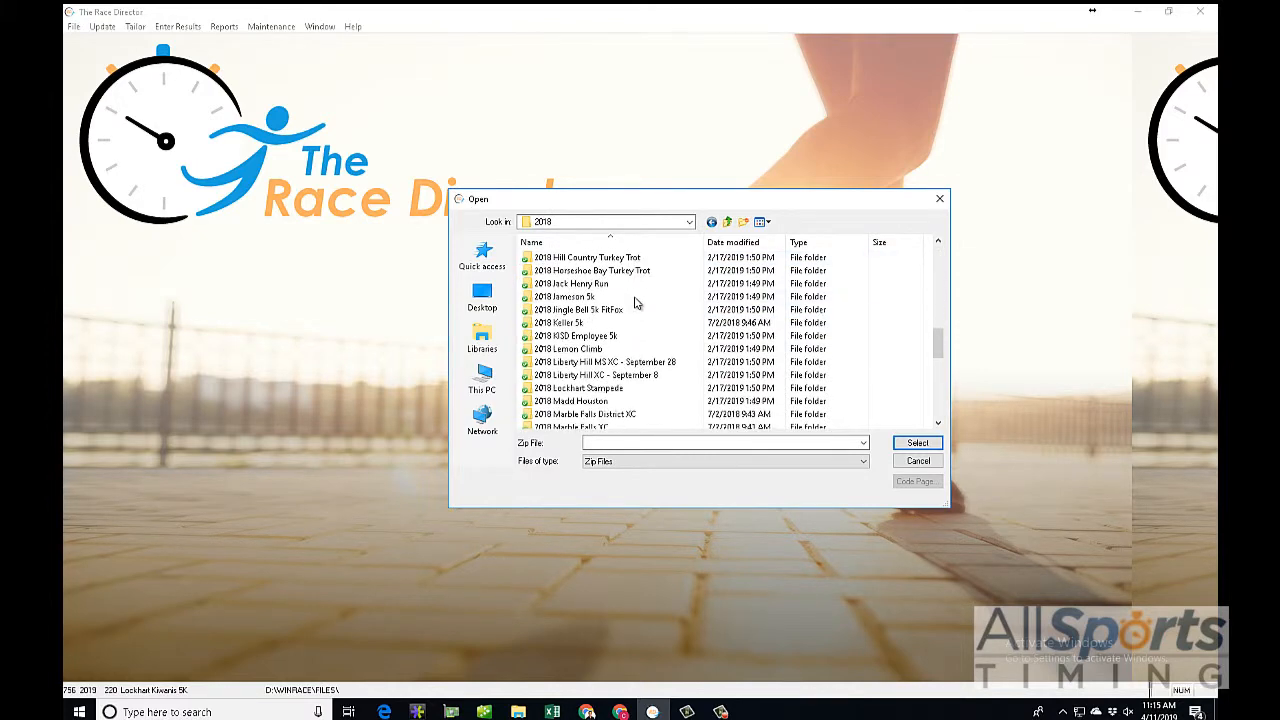
{"action": "left_click", "coordinate": [606, 389]}
{"action": "double_click", "coordinate": [606, 389]}
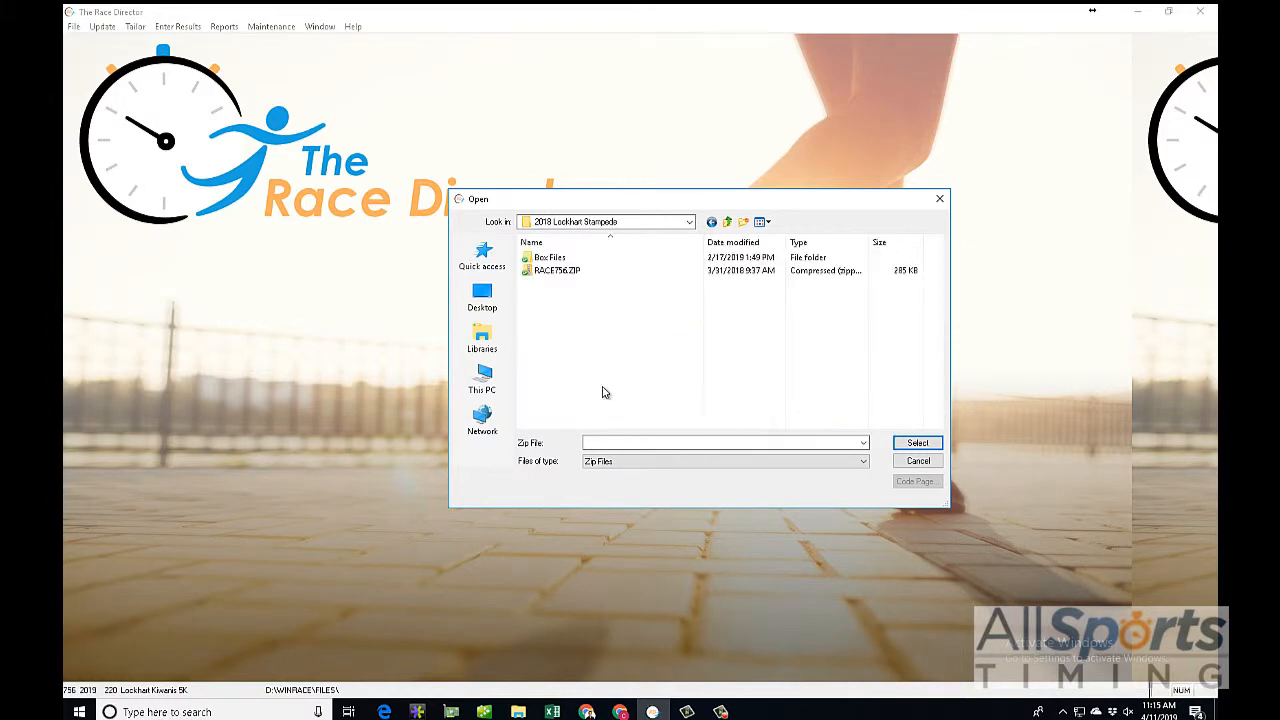
{"action": "double_click", "coordinate": [551, 271]}
Step: Restore the 756 Lockhart Kiwanis 5K race under number 756, accepting the prompts
{"action": "left_click", "coordinate": [695, 433]}
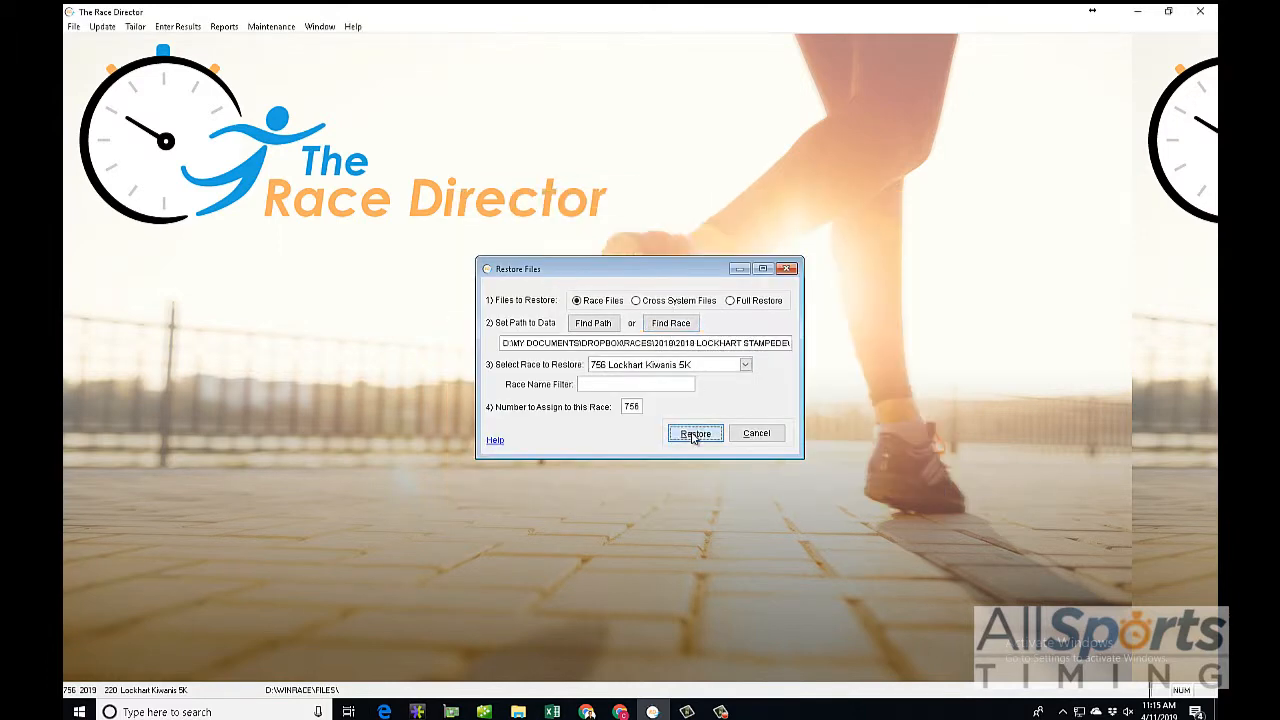
{"action": "left_click", "coordinate": [628, 407]}
{"action": "left_click", "coordinate": [730, 406]}
{"action": "left_click", "coordinate": [677, 405]}
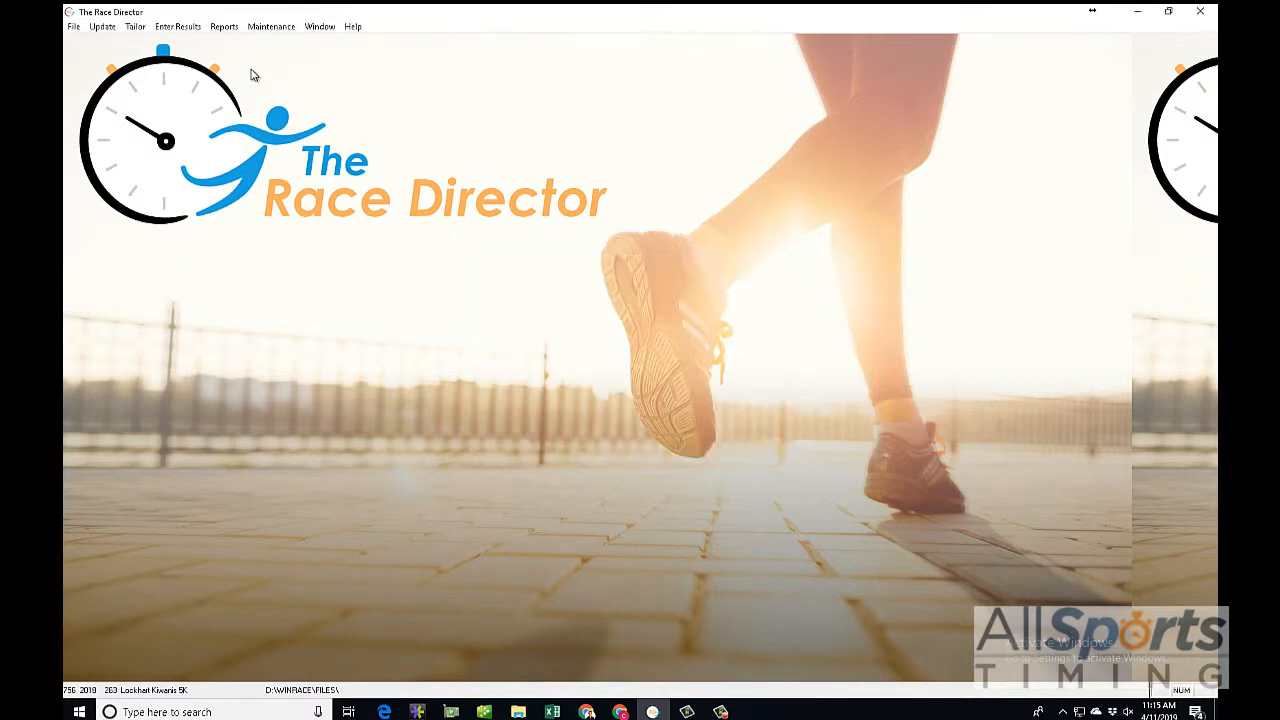
Step: View the restored race's finish times in the chip system result imports, then close without calculating results
{"action": "left_click", "coordinate": [180, 26]}
{"action": "left_click", "coordinate": [187, 72]}
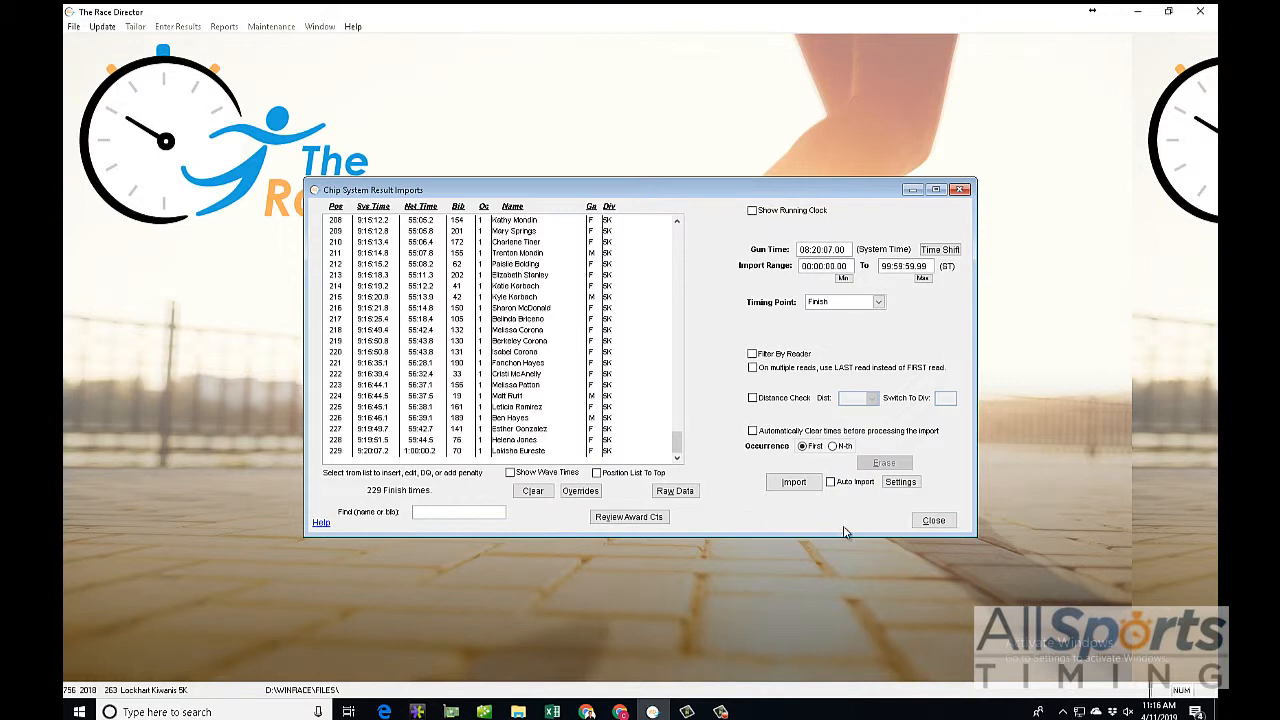
{"action": "left_click", "coordinate": [927, 522]}
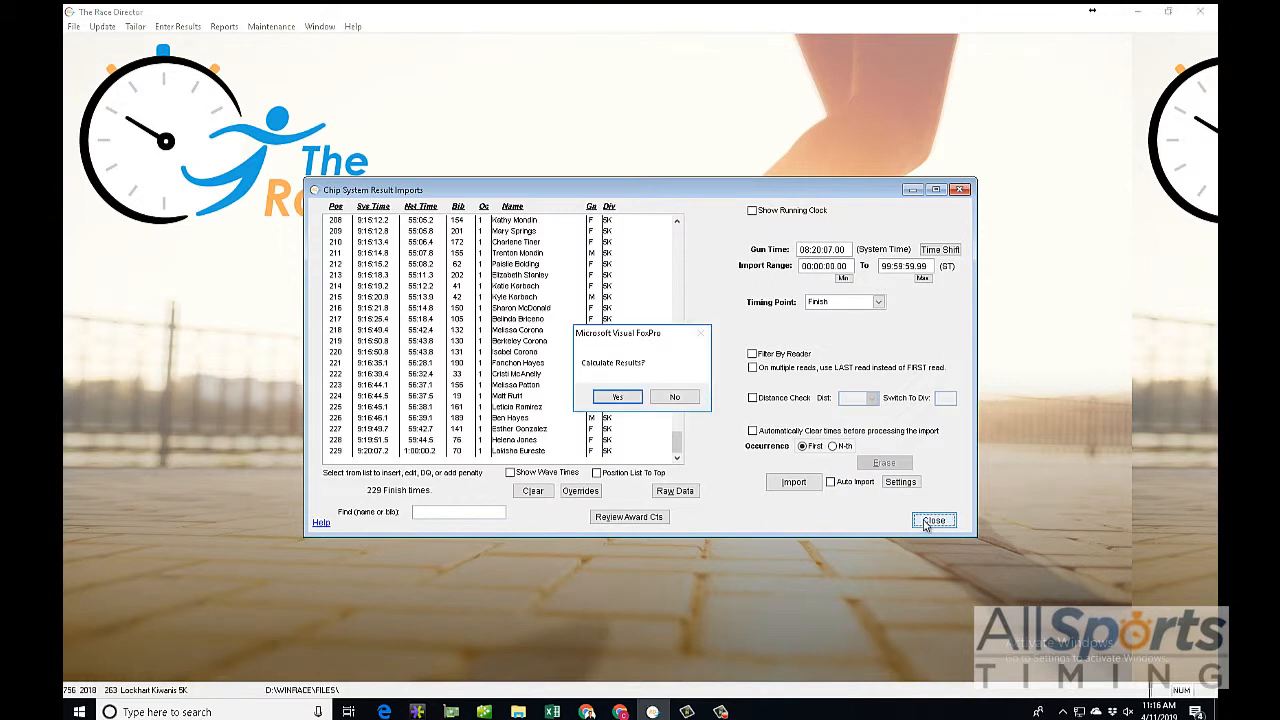
{"action": "left_click", "coordinate": [674, 398]}
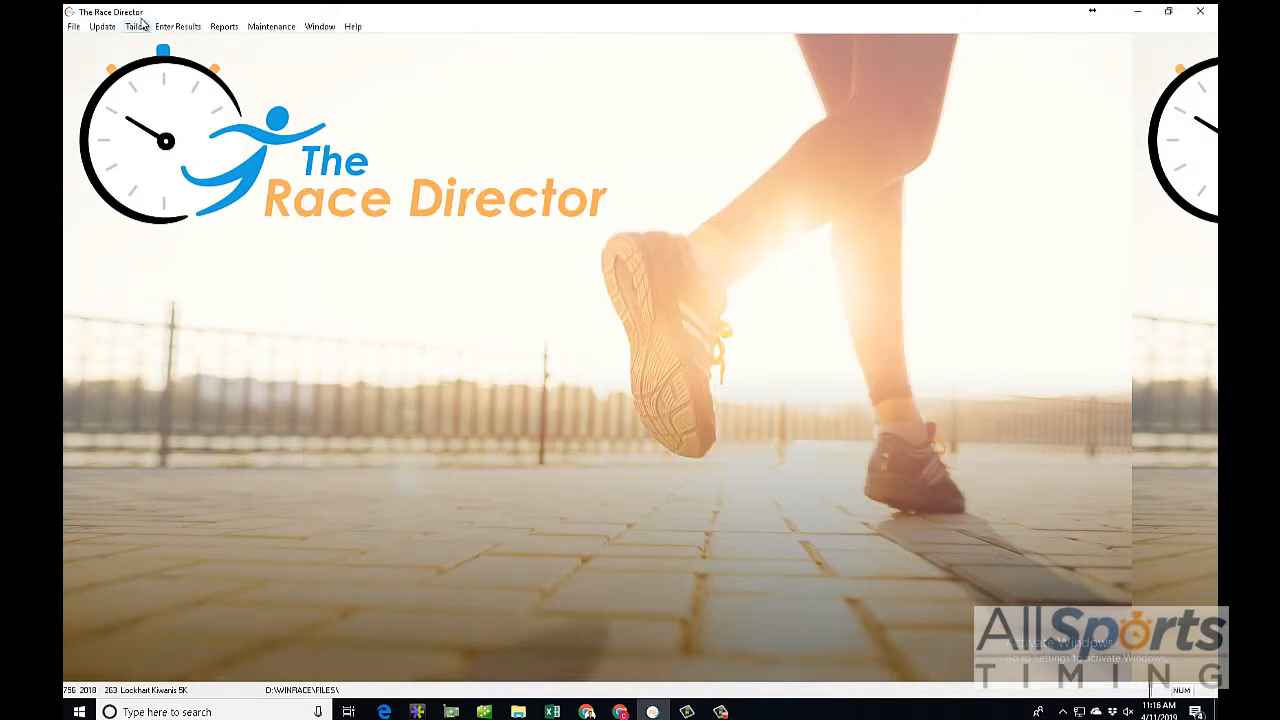
Step: Look through the full team list and the team classifications, then close the Teams window without recalculating results
{"action": "left_click", "coordinate": [138, 26]}
{"action": "left_click", "coordinate": [140, 60]}
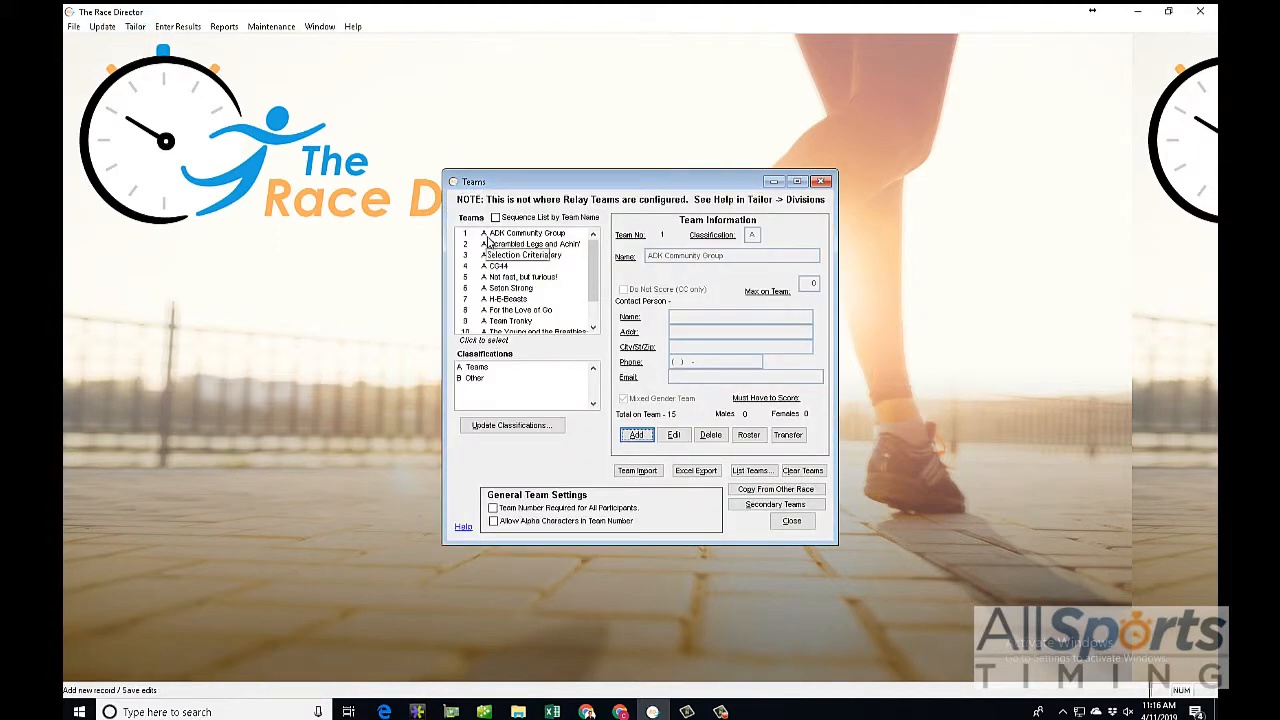
{"action": "scroll", "coordinate": [535, 315], "scroll_direction": "down", "scroll_amount": 2}
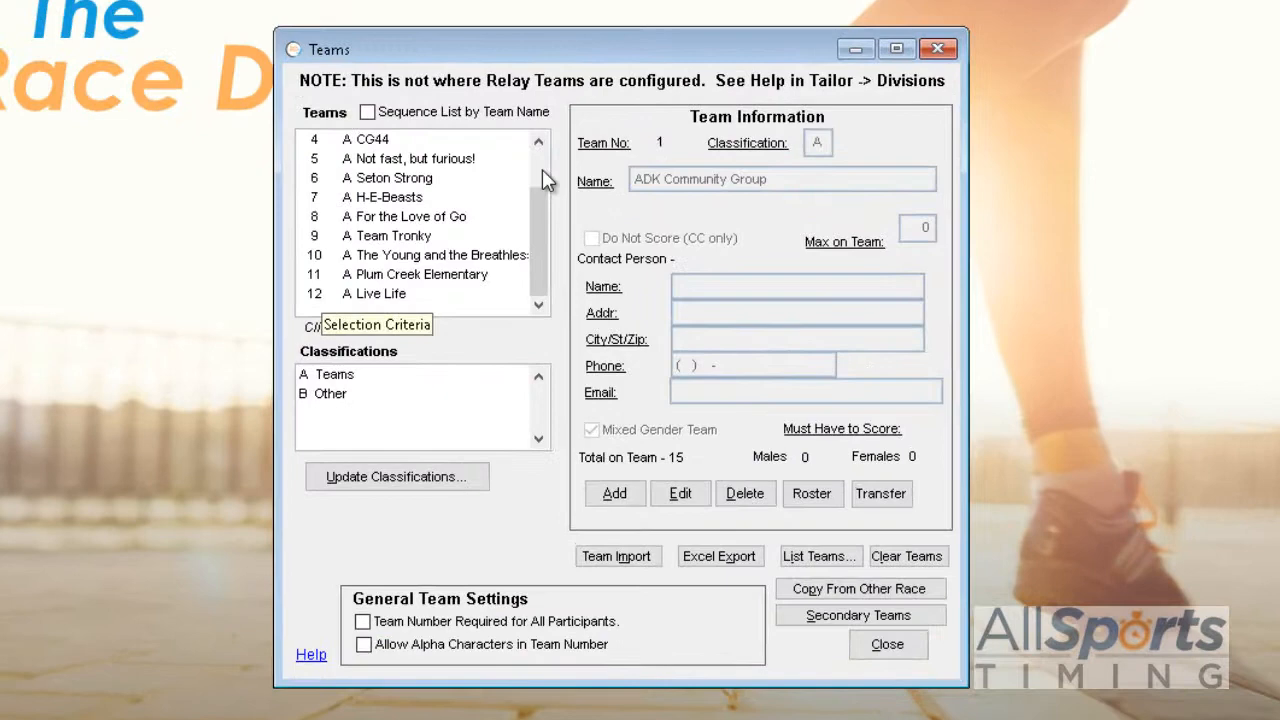
{"action": "scroll", "coordinate": [593, 256], "scroll_direction": "up", "scroll_amount": 2}
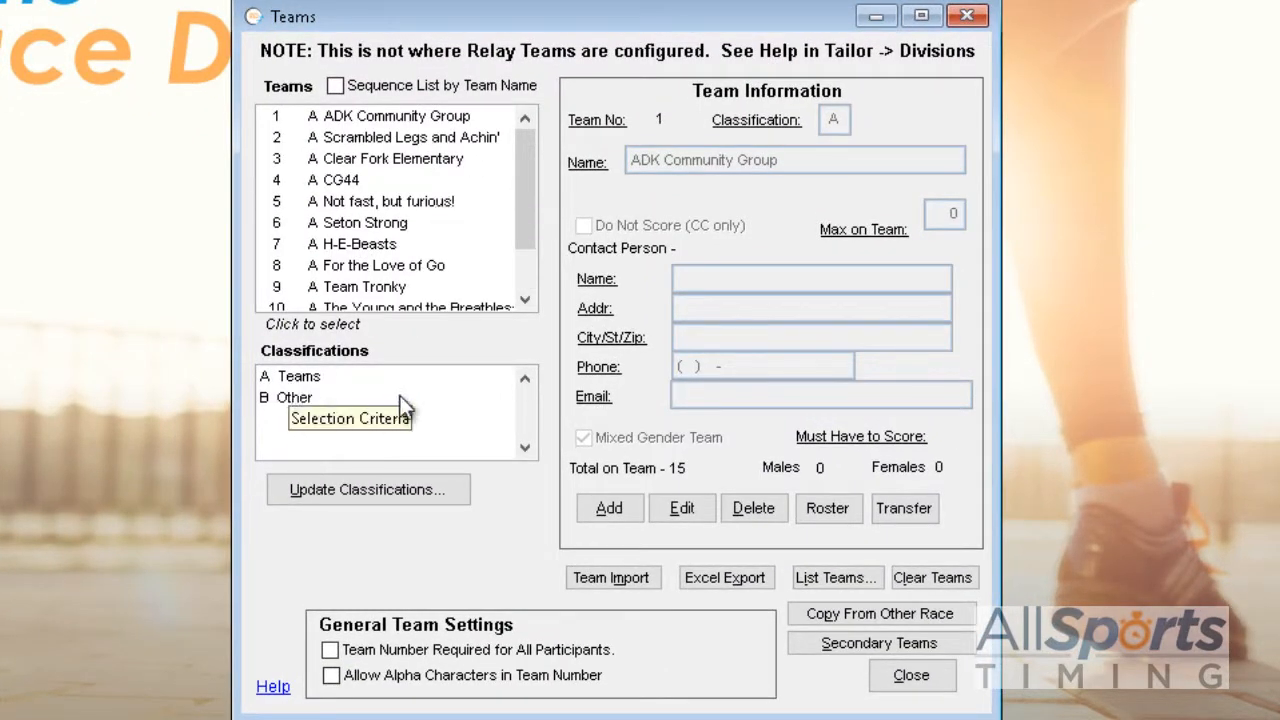
{"action": "left_click", "coordinate": [912, 677]}
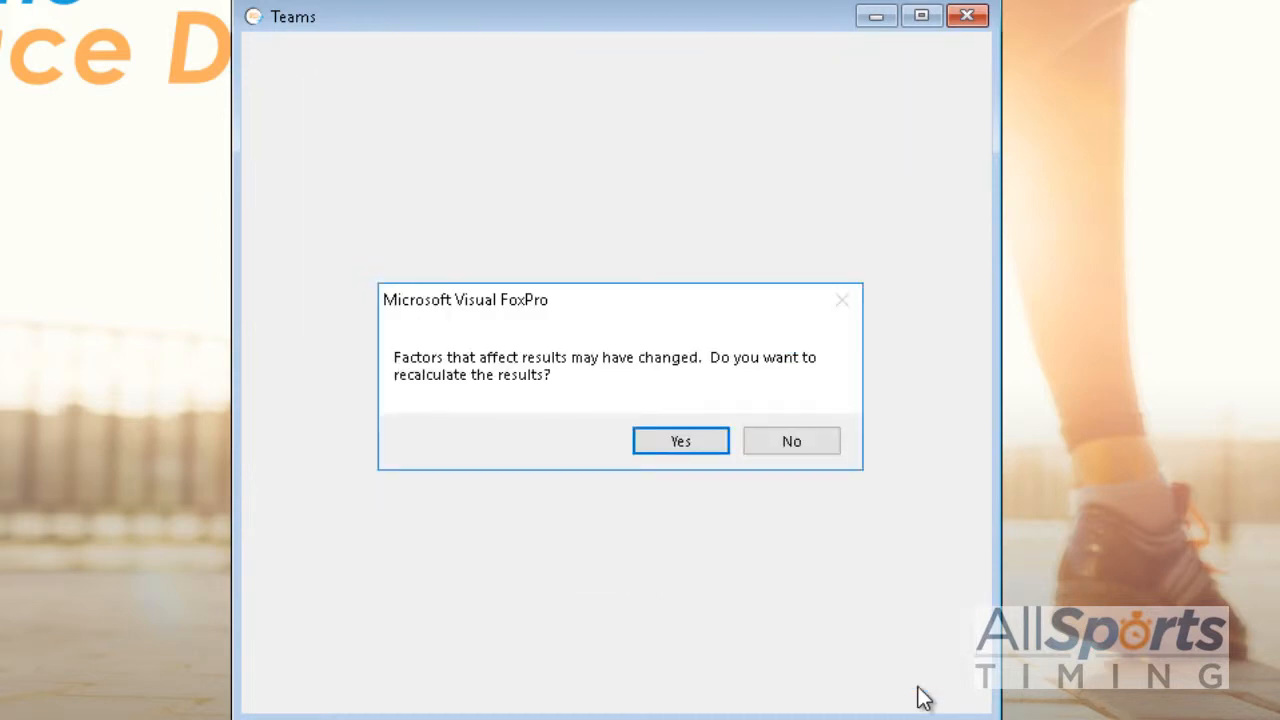
{"action": "left_click", "coordinate": [772, 447]}
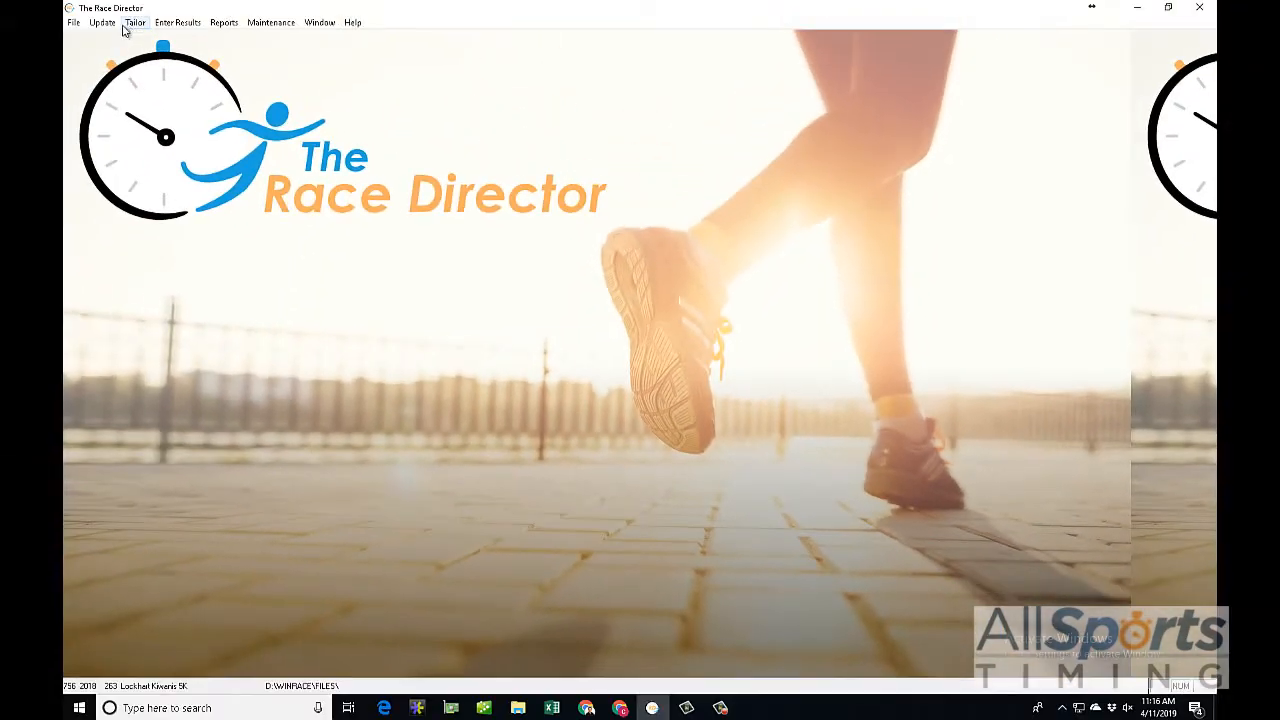
Step: Check the participant totals of several teams, from ADK Community Group through CG44, and close without recalculating results
{"action": "left_click", "coordinate": [135, 22]}
{"action": "left_click", "coordinate": [148, 50]}
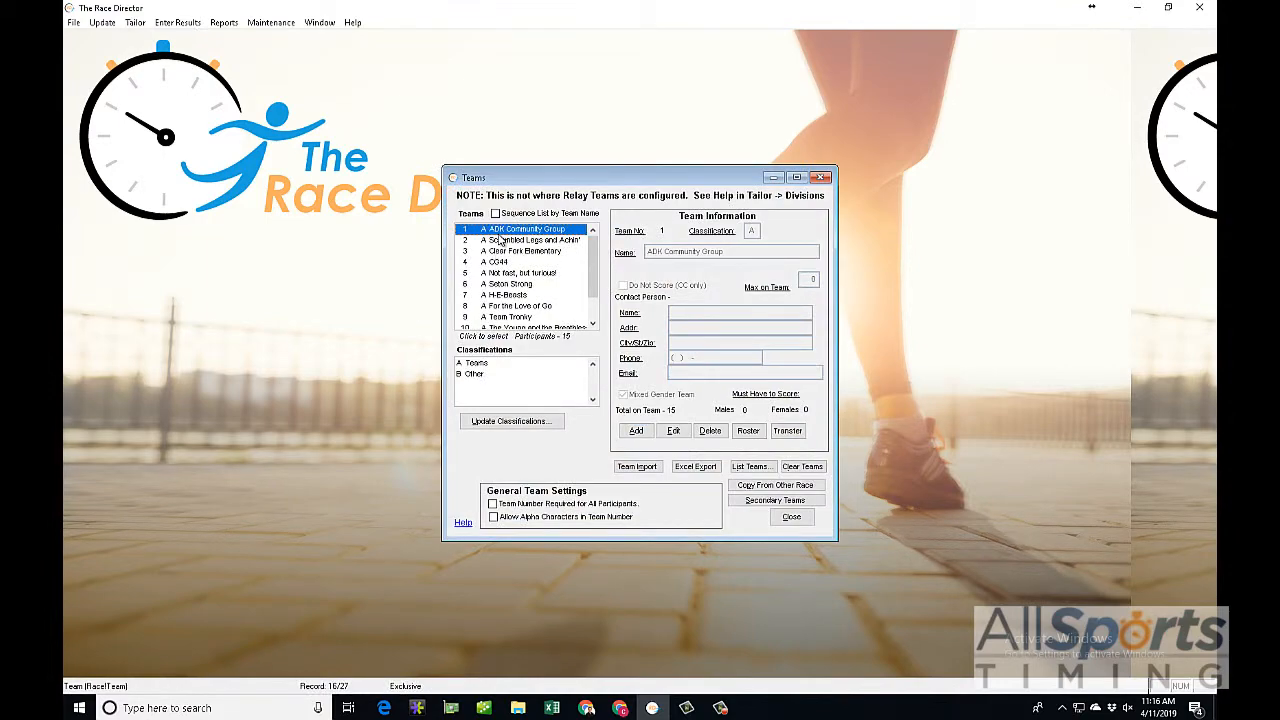
{"action": "left_click", "coordinate": [500, 240]}
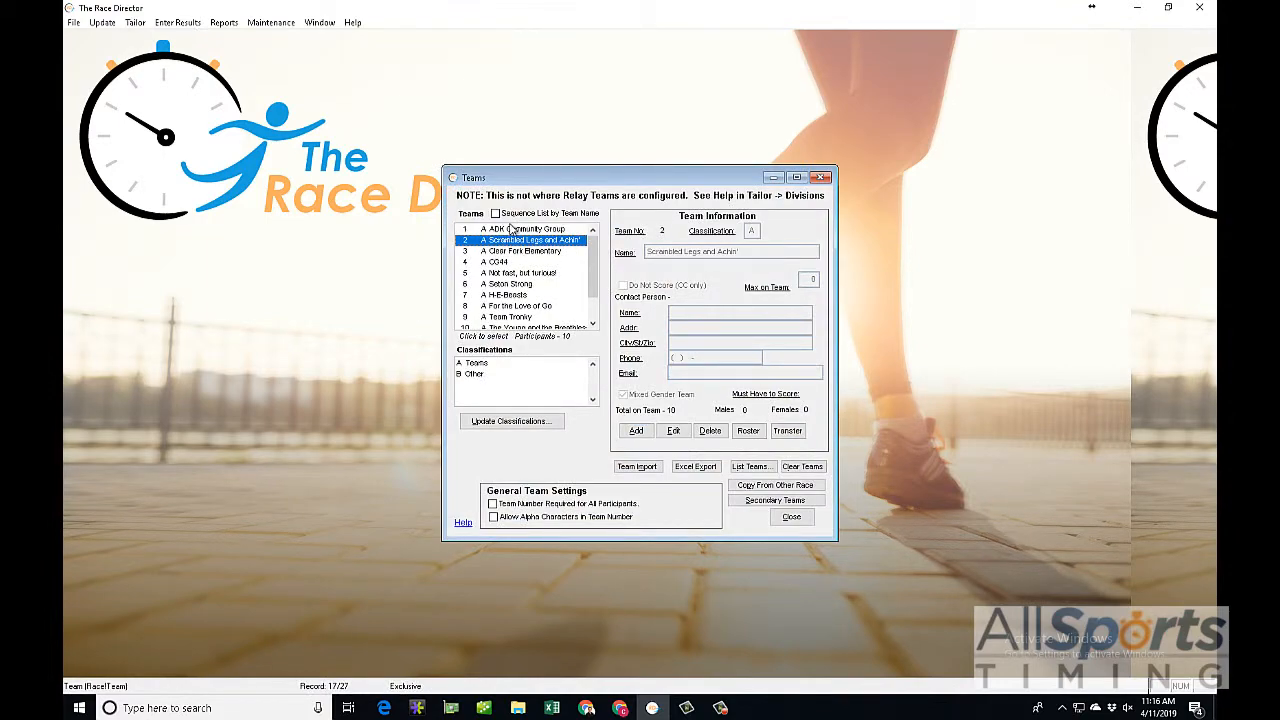
{"action": "left_click", "coordinate": [508, 229]}
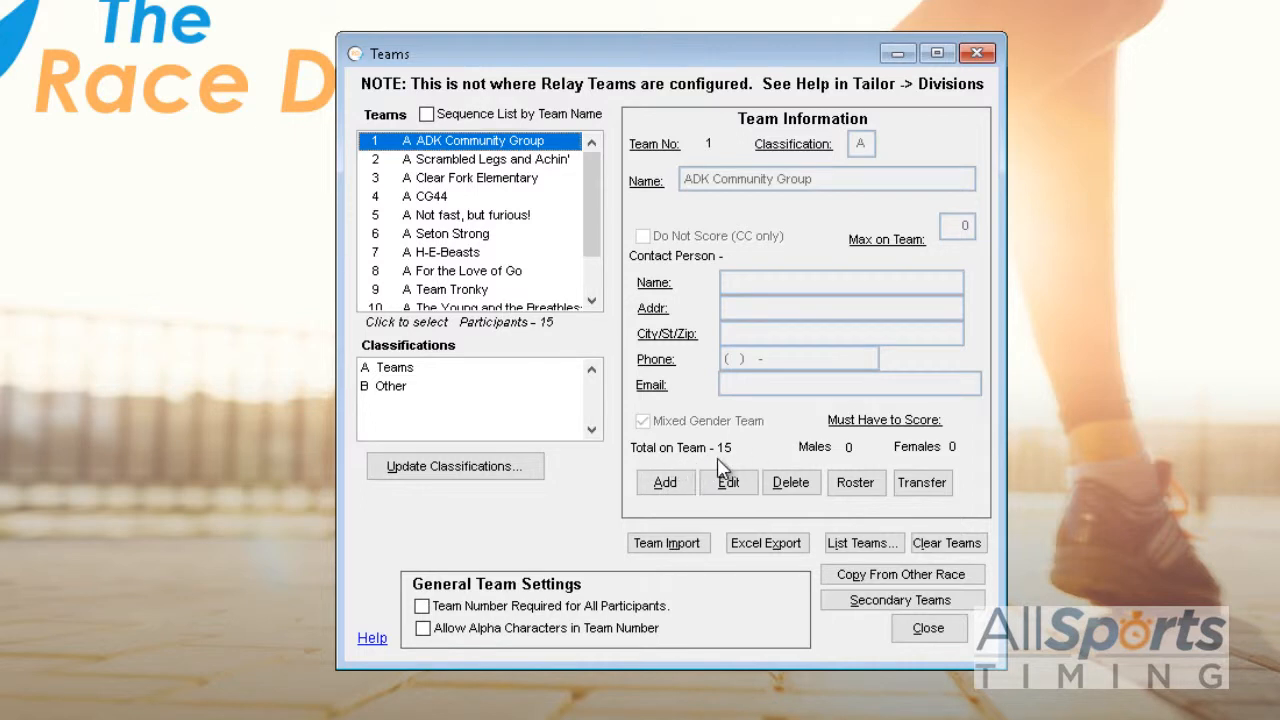
{"action": "left_click", "coordinate": [460, 163]}
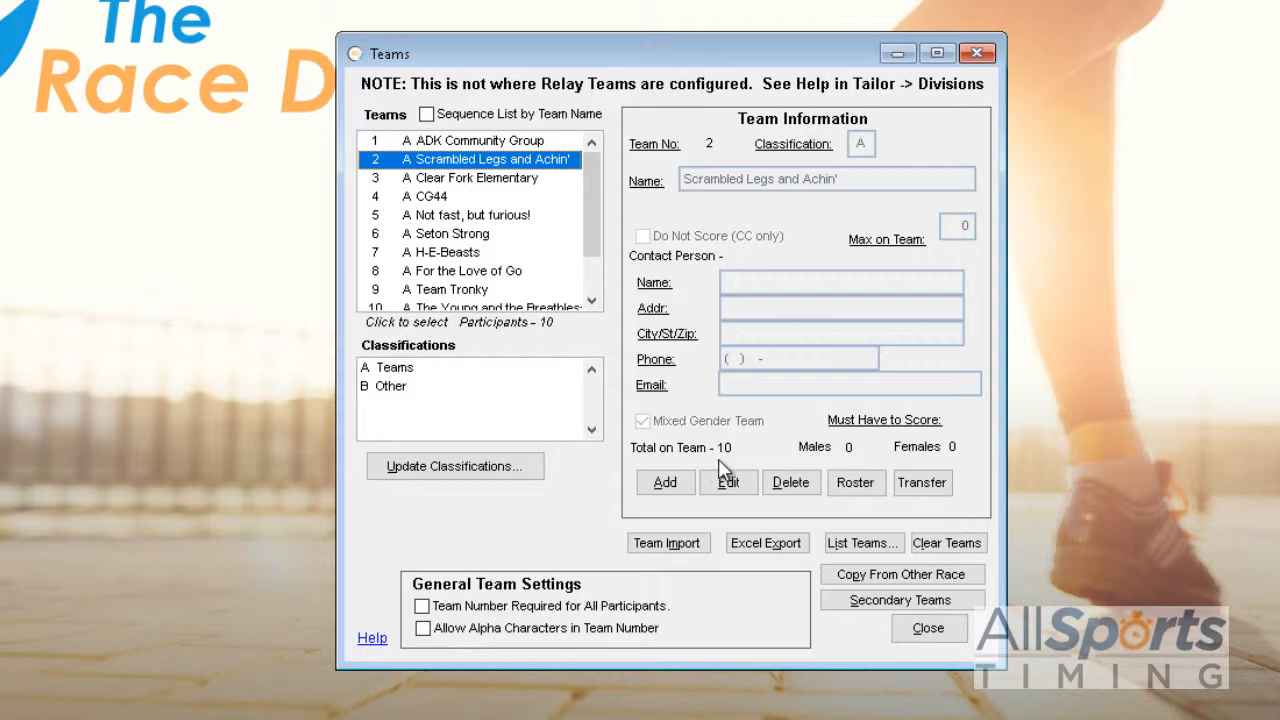
{"action": "left_click", "coordinate": [462, 180]}
{"action": "left_click", "coordinate": [445, 198]}
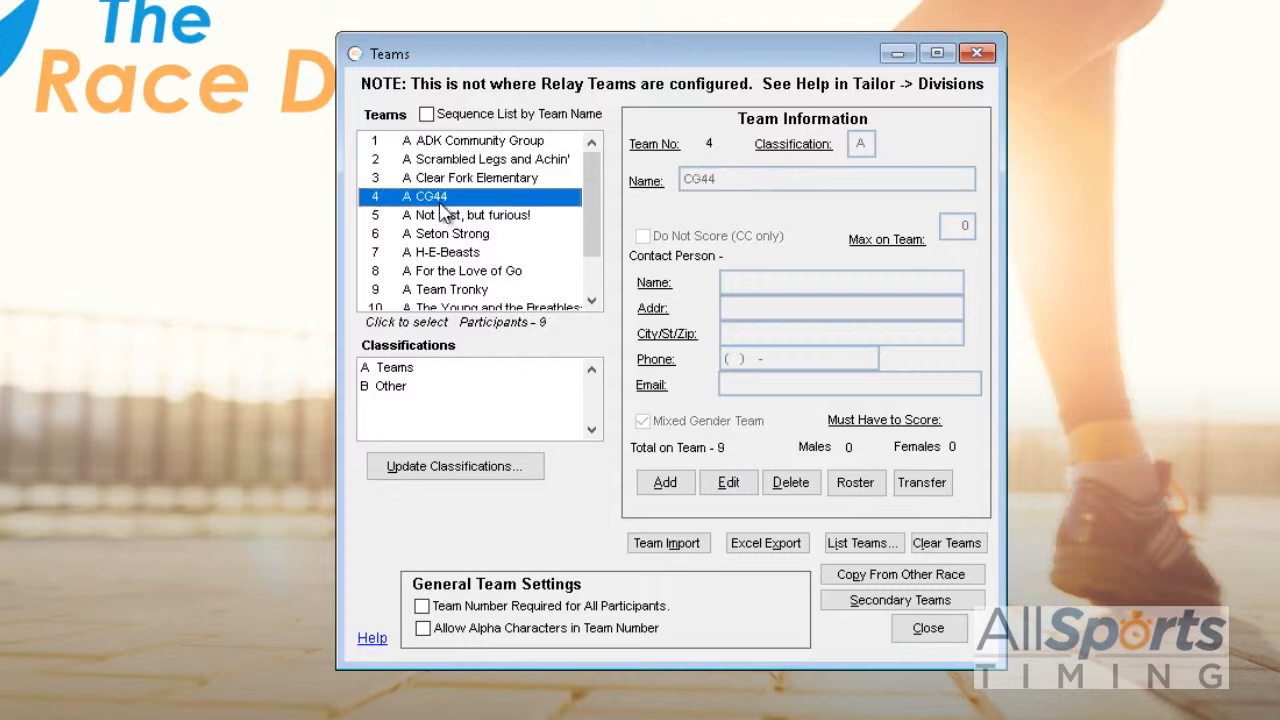
{"action": "left_click", "coordinate": [914, 632]}
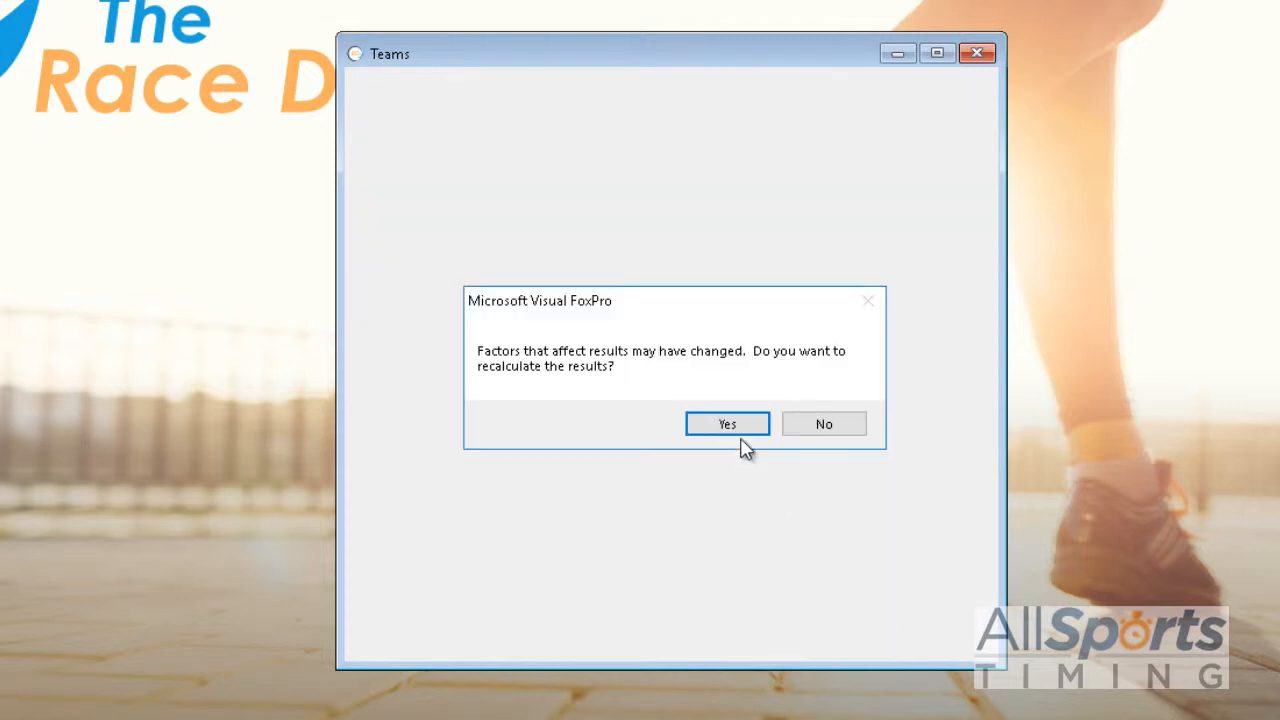
{"action": "left_click", "coordinate": [790, 433]}
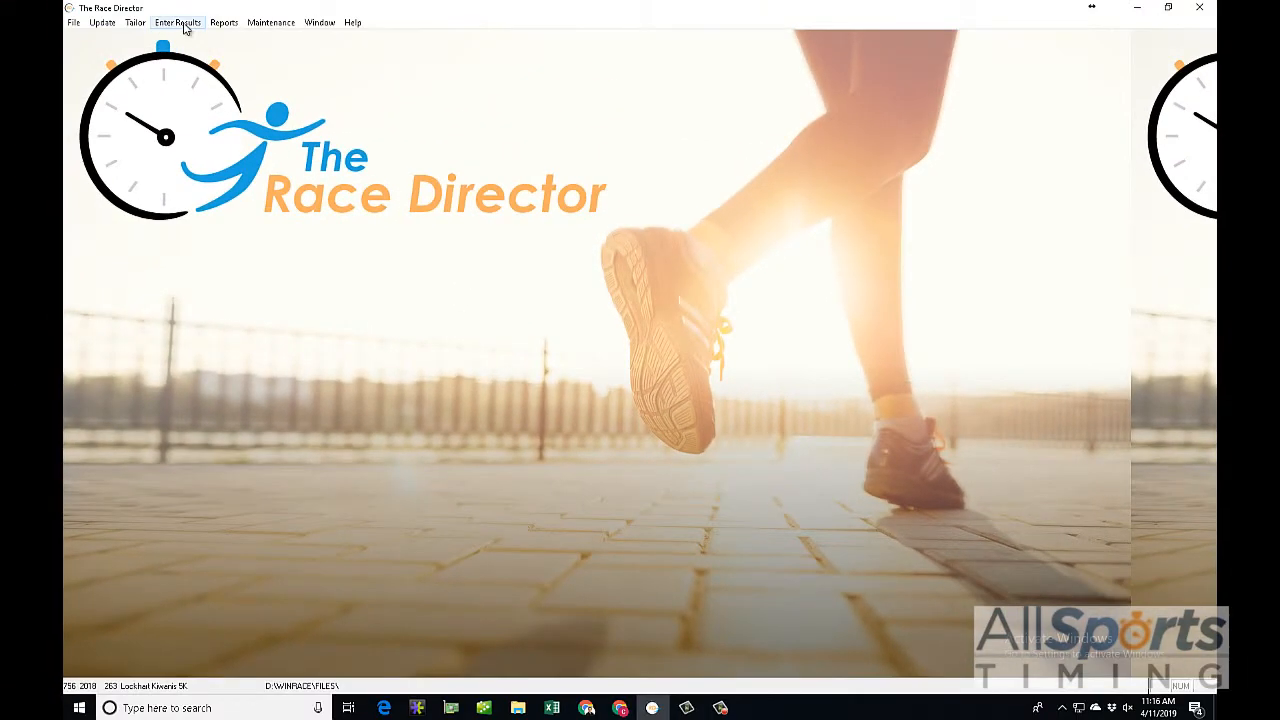
Step: Open the Summary Team Report from the team reports
{"action": "left_click", "coordinate": [177, 22]}
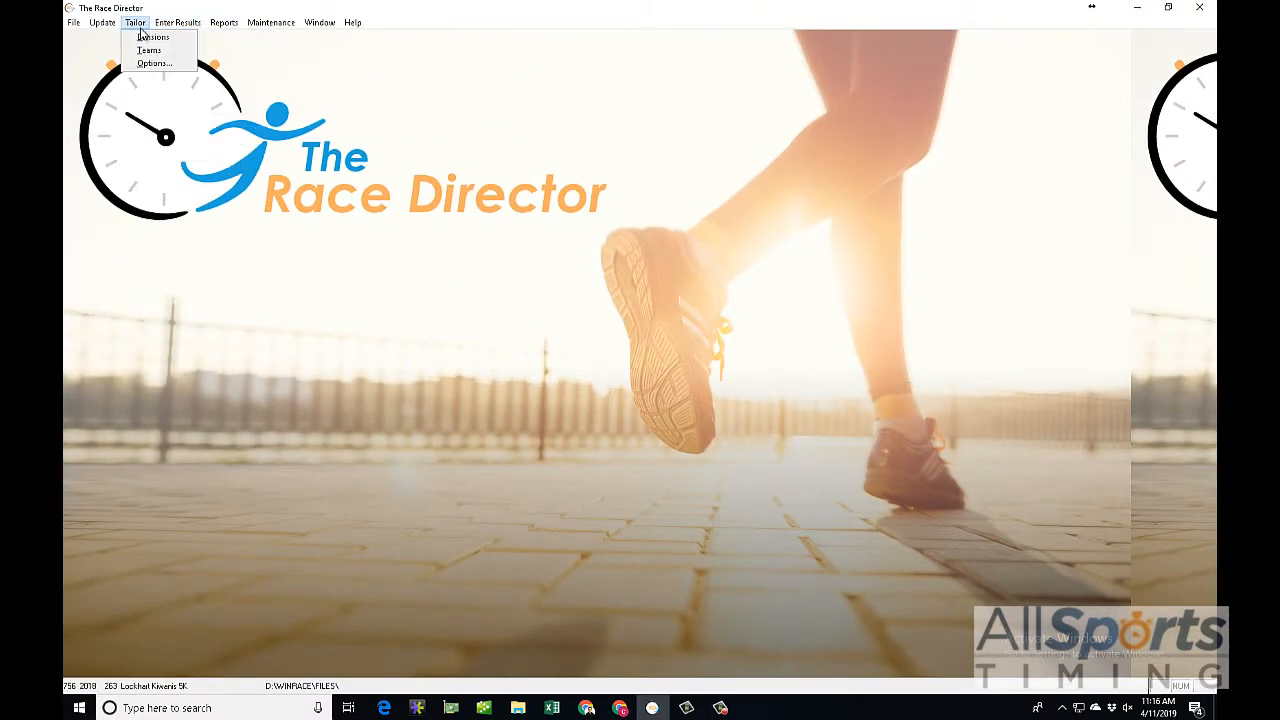
{"action": "mouse_move", "coordinate": [222, 22]}
{"action": "left_click", "coordinate": [230, 57]}
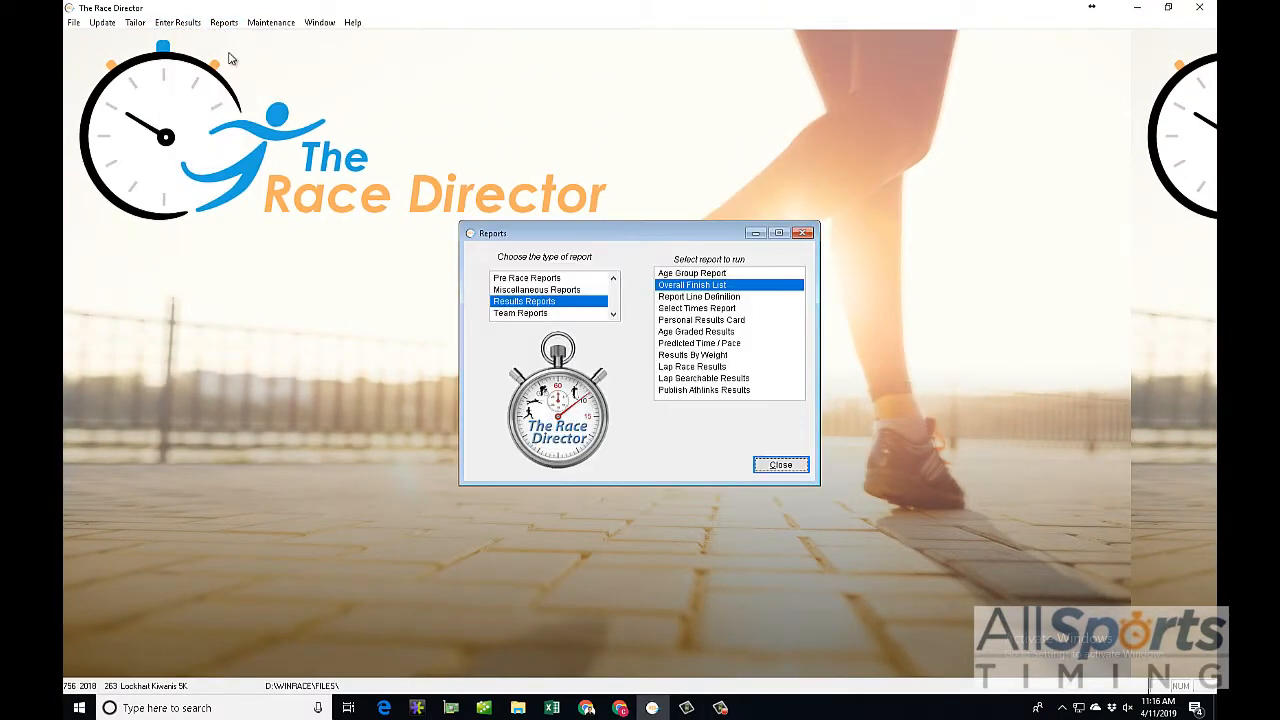
{"action": "left_click", "coordinate": [518, 314]}
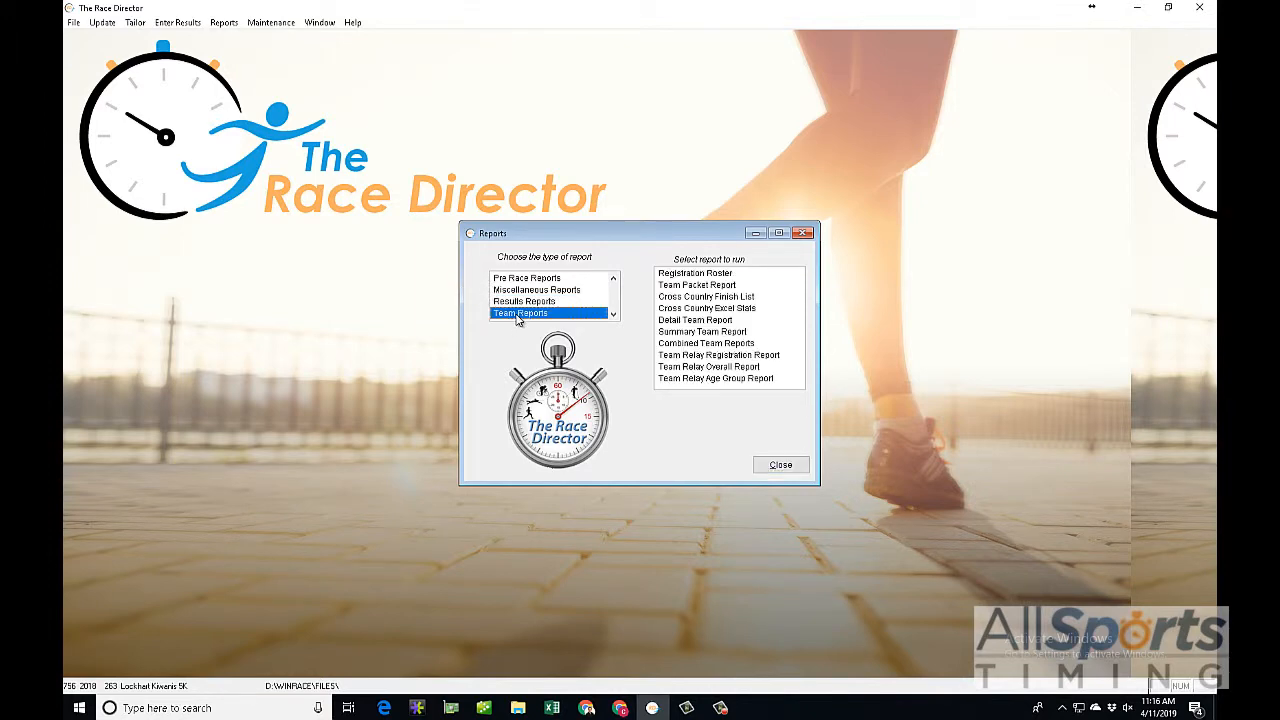
{"action": "double_click", "coordinate": [702, 334]}
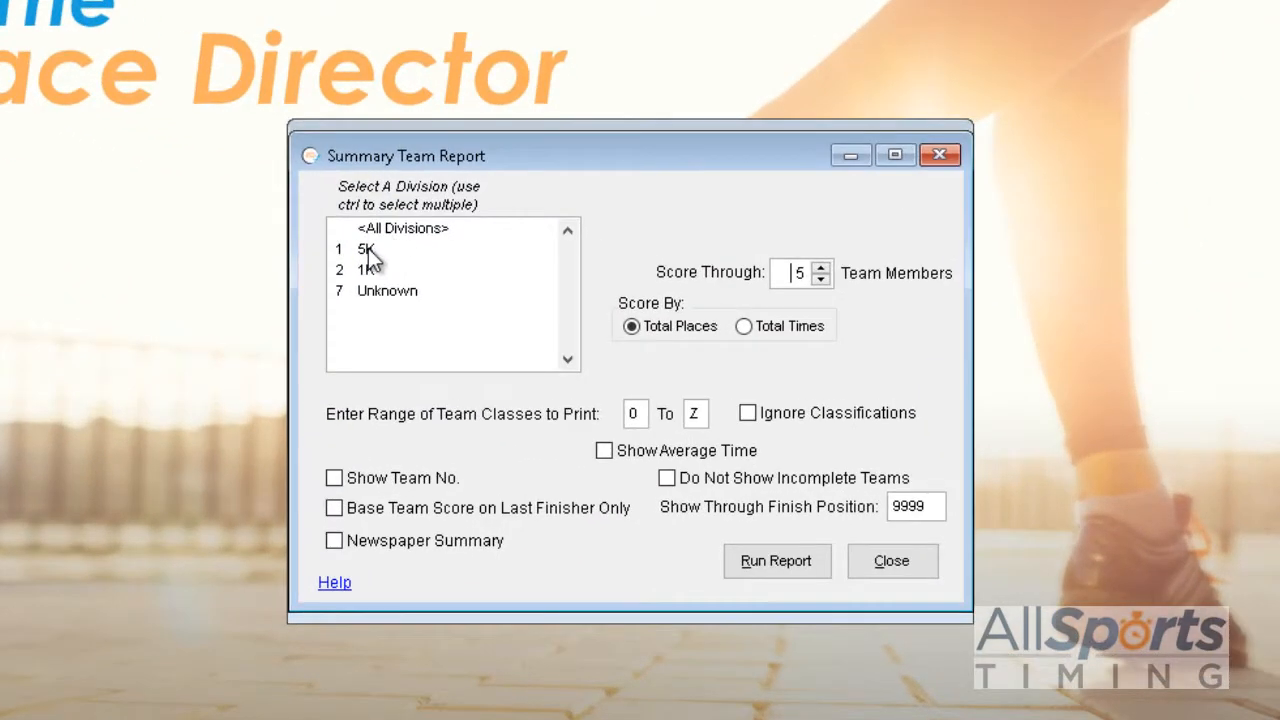
Step: Run the summary team report for the 5K division as a print preview and maximize the preview
{"action": "left_click", "coordinate": [368, 250]}
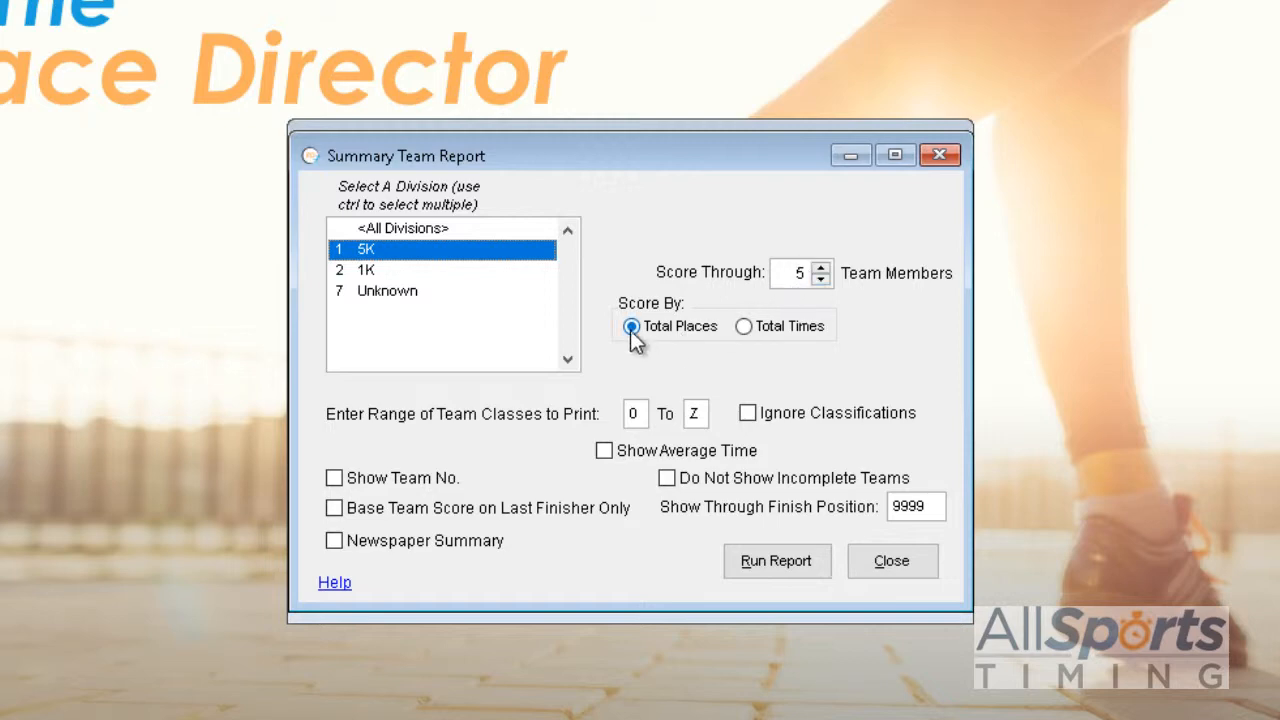
{"action": "left_click", "coordinate": [757, 578]}
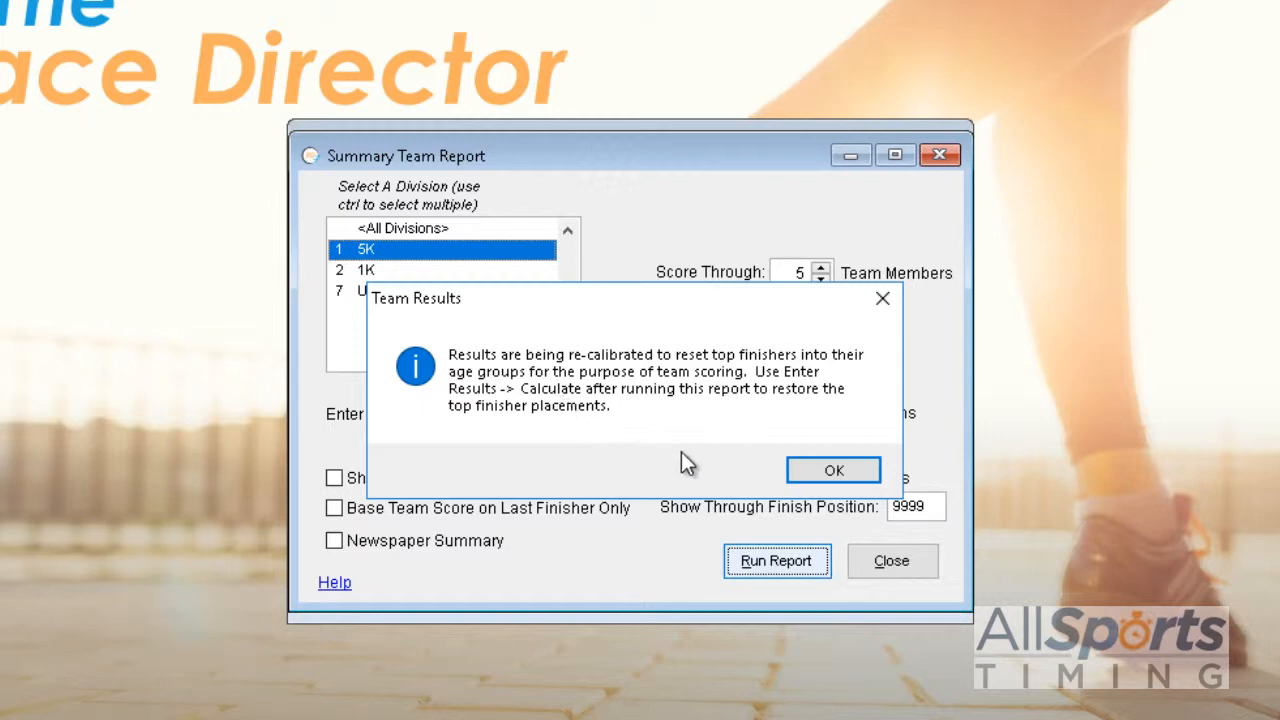
{"action": "left_click", "coordinate": [814, 470]}
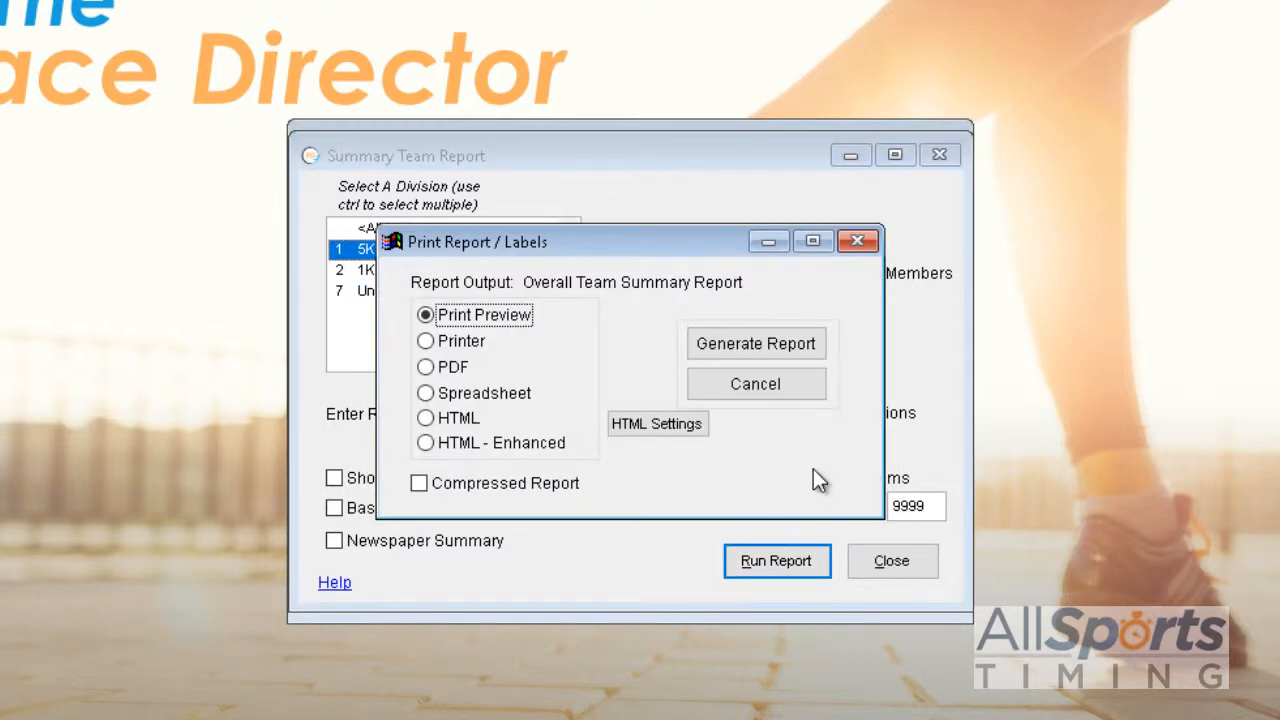
{"action": "left_click", "coordinate": [763, 343]}
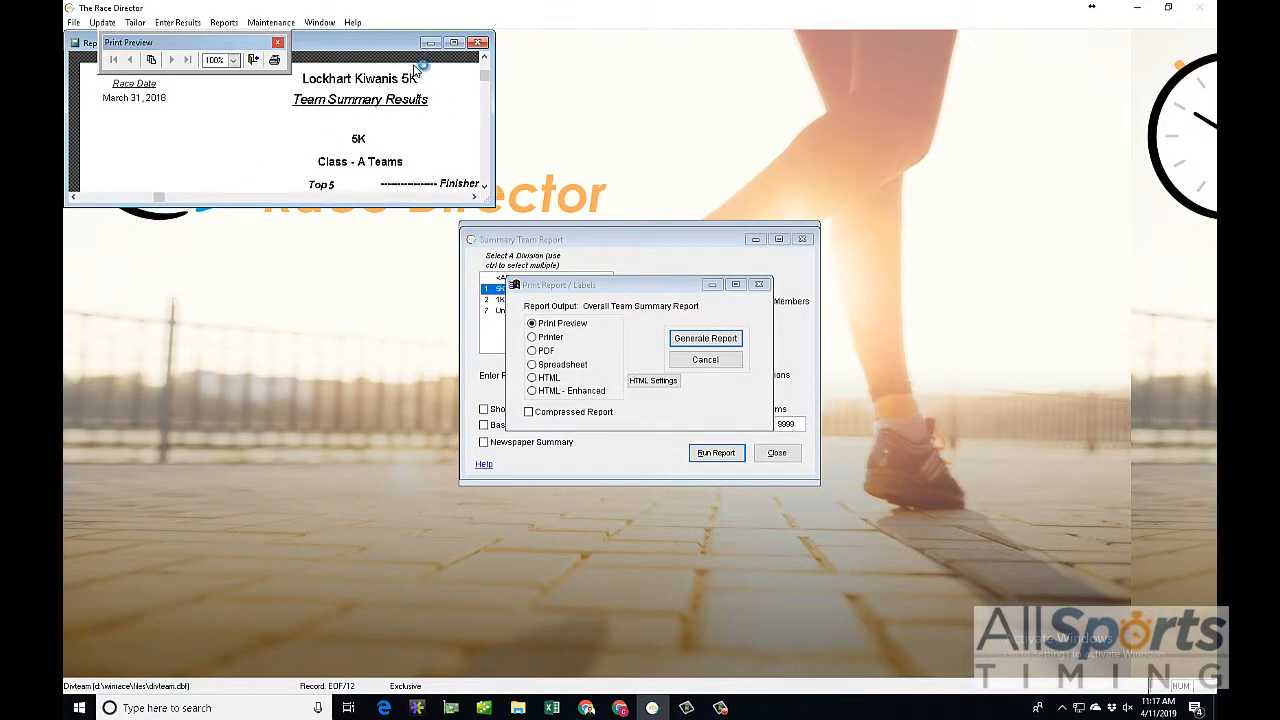
{"action": "left_click", "coordinate": [454, 43]}
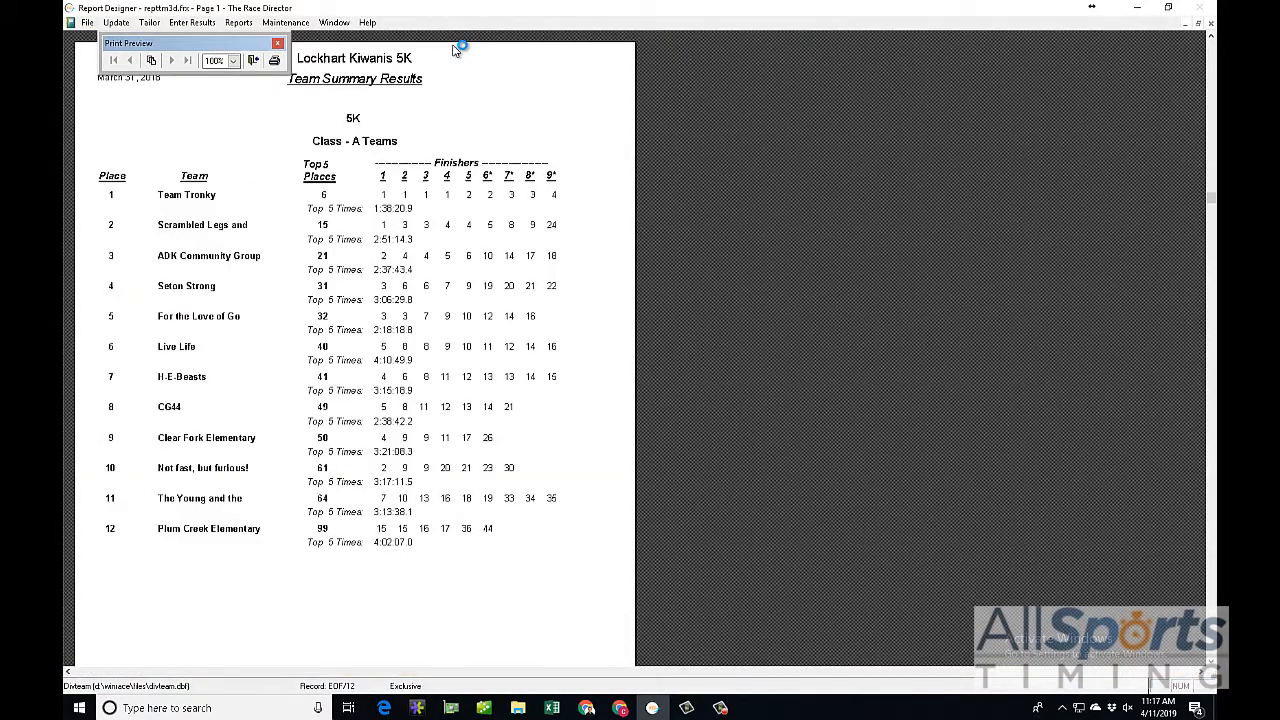